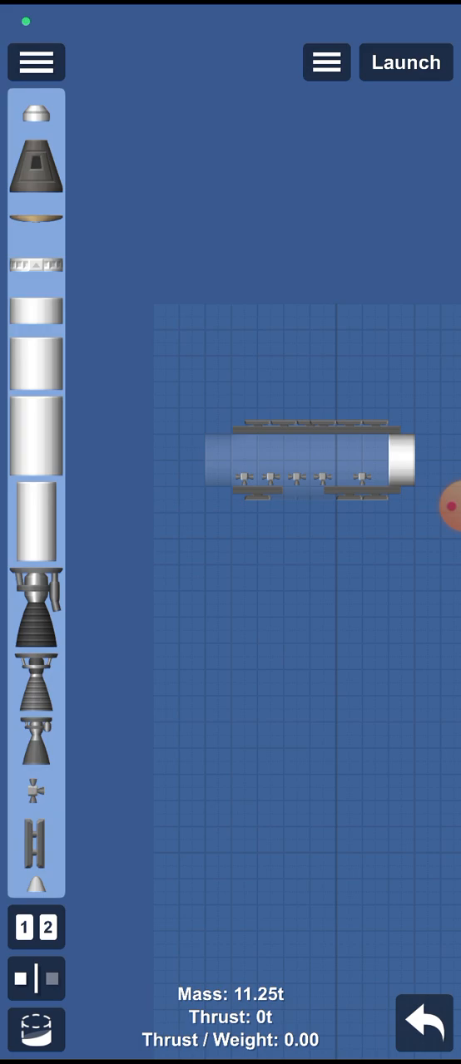
- Box-select the row of RCS thrusters inside the see-through tank section
drag(291, 540, 207, 541)
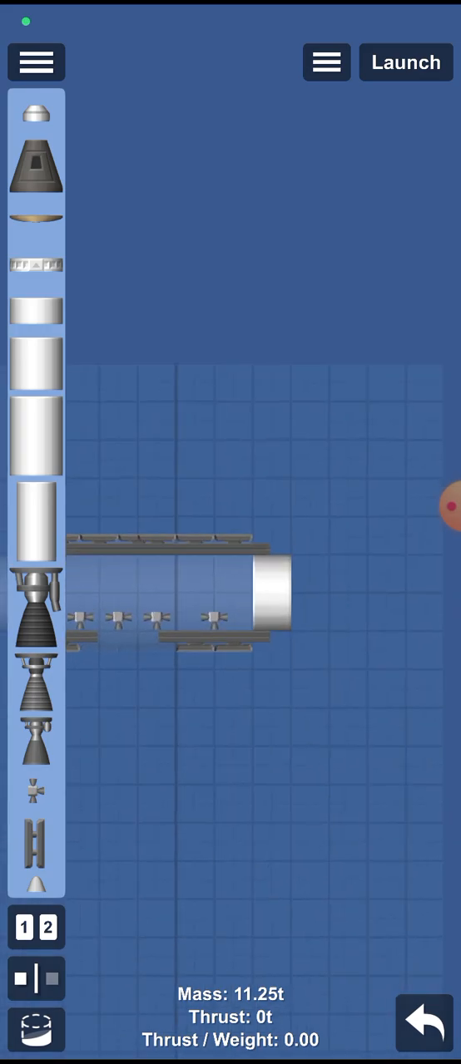
scroll(291, 474, up, 3)
drag(113, 690, 424, 449)
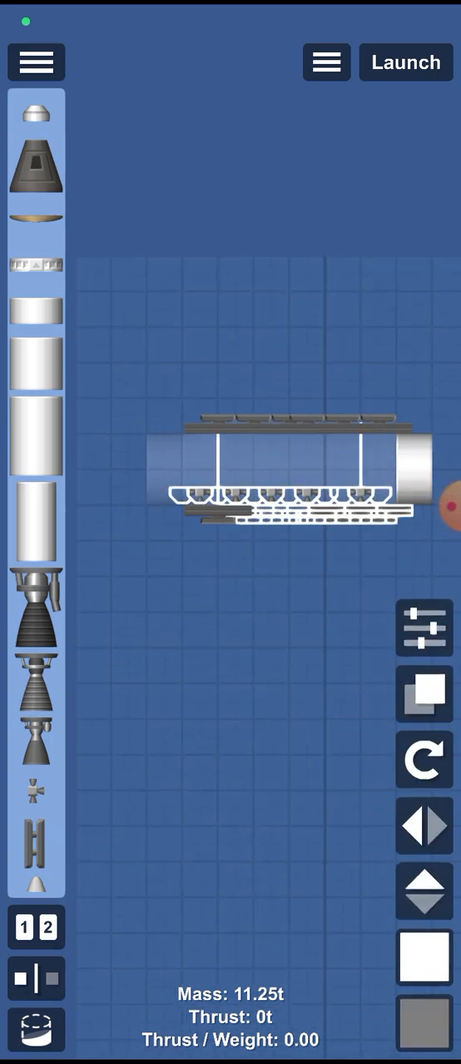
scroll(291, 482, up, 5)
drag(291, 624, 284, 612)
click(151, 521)
click(209, 521)
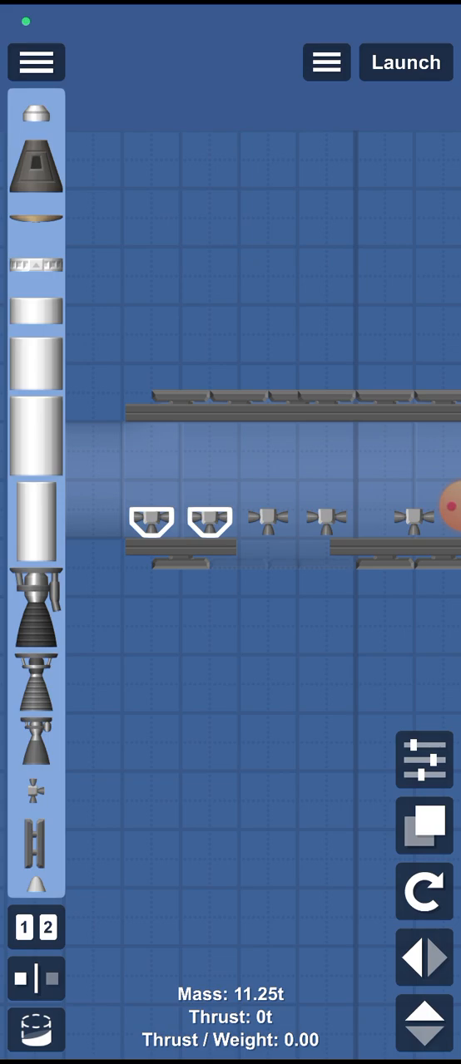
click(268, 521)
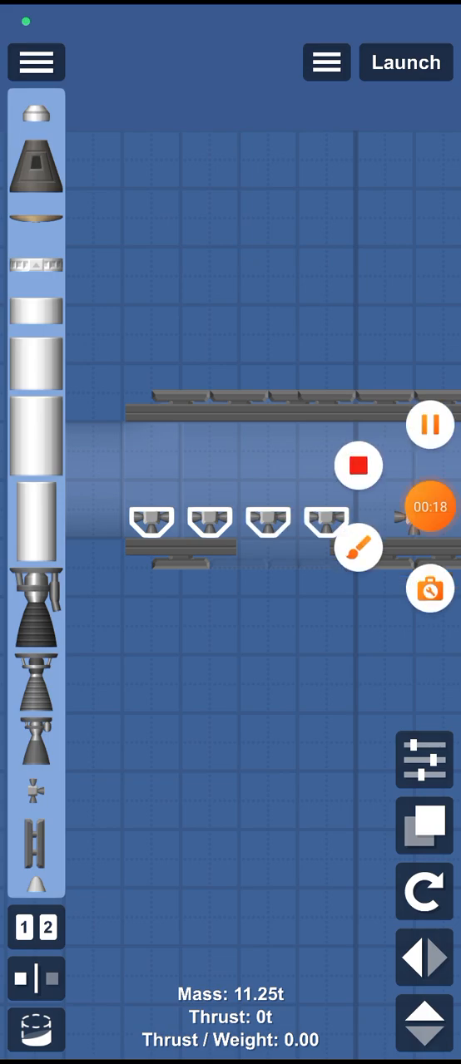
- Duplicate the selected thrusters into a second row and flip them upside down
click(250, 665)
drag(332, 648, 216, 665)
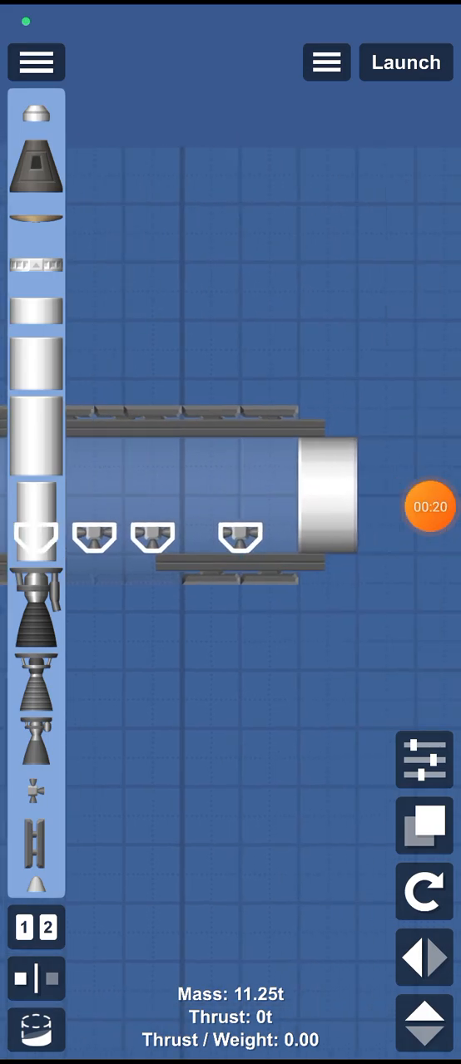
click(424, 823)
mouse_move(250, 665)
mouse_down()
mouse_move(266, 657)
mouse_move(233, 632)
mouse_move(274, 682)
mouse_up()
click(424, 1023)
- Turn the thrusters a quarter turn sideways and duplicate another row at the right end
click(136, 533)
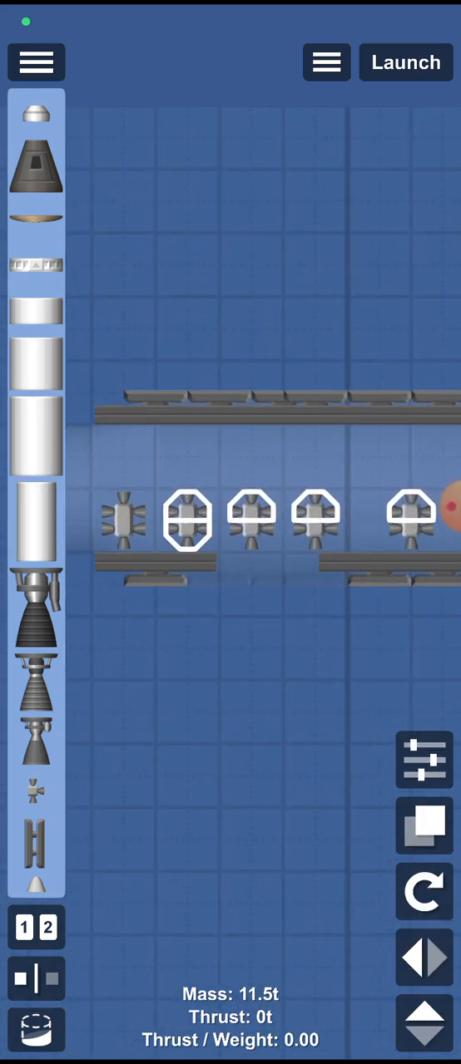
click(194, 532)
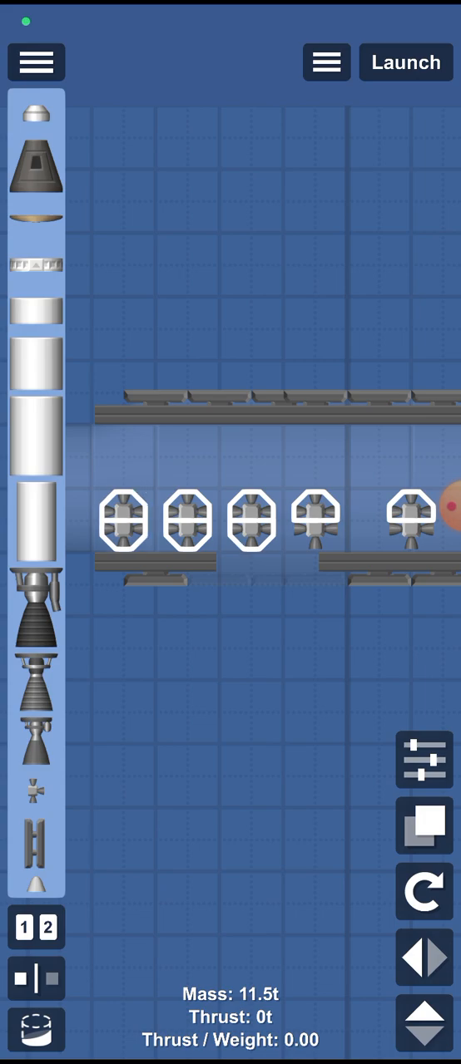
drag(291, 665, 208, 707)
click(424, 826)
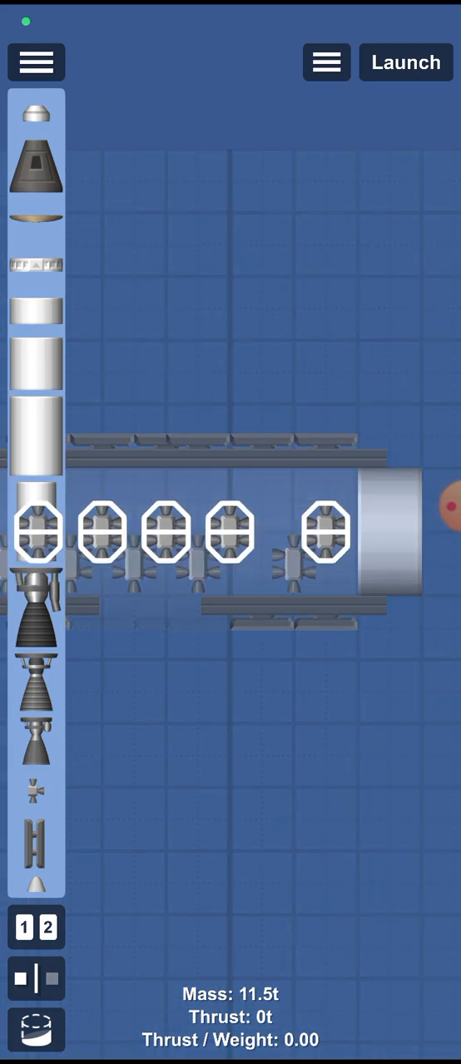
mouse_move(249, 565)
mouse_down()
mouse_move(249, 499)
mouse_move(208, 532)
mouse_move(275, 533)
mouse_move(241, 566)
mouse_move(266, 499)
mouse_move(208, 549)
mouse_move(141, 545)
mouse_up()
scroll(266, 540, down, 3)
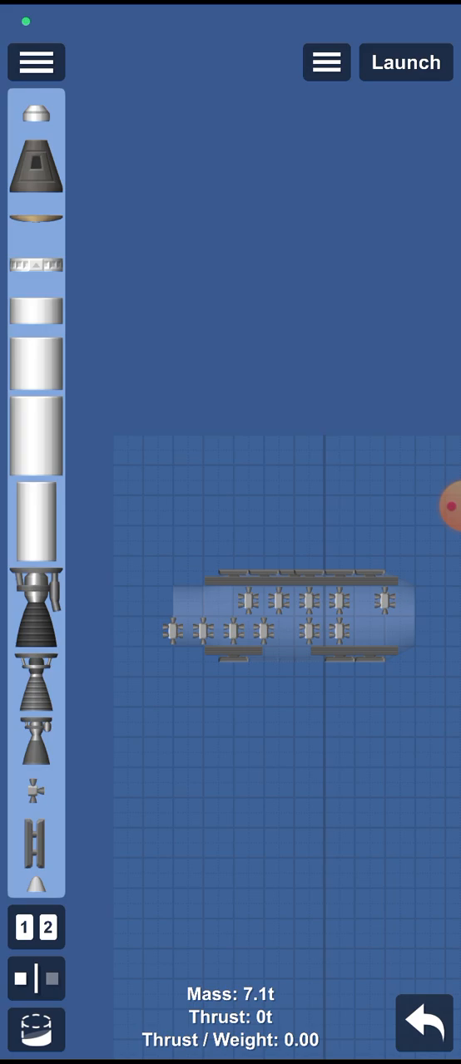
scroll(275, 582, up, 5)
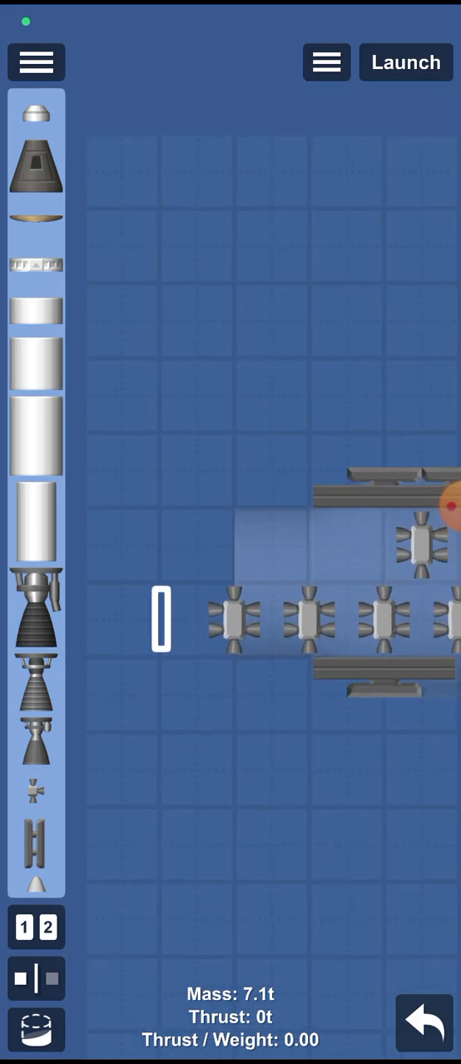
- Drag the stray RCS thrusters into line with their rows
click(233, 620)
drag(233, 619, 341, 540)
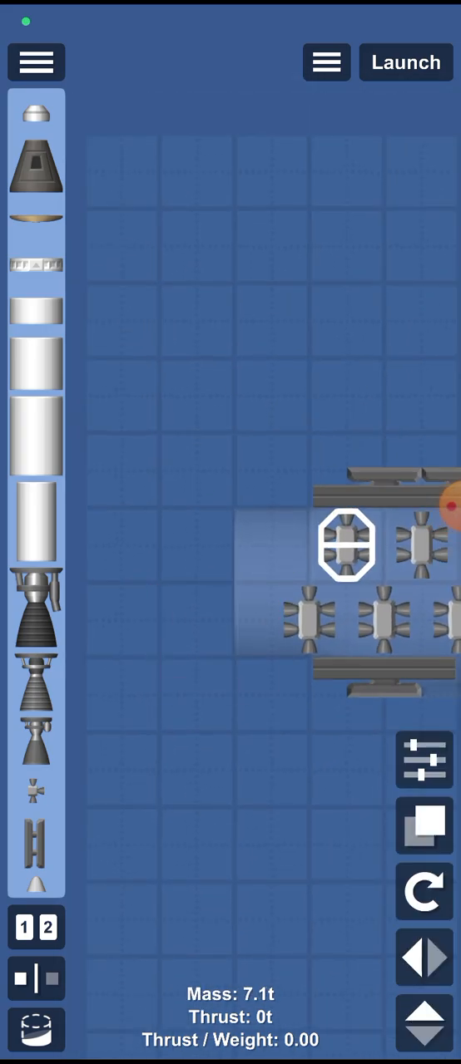
drag(374, 416, 125, 458)
click(172, 586)
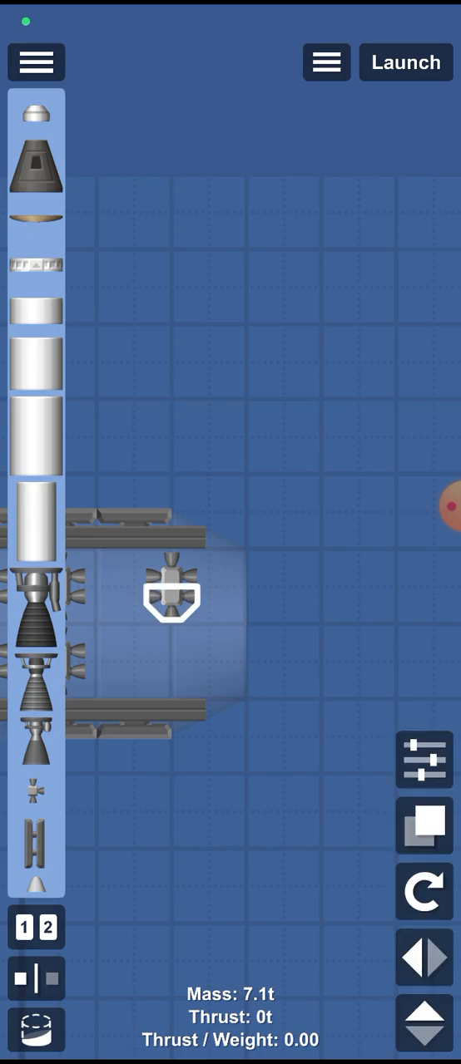
drag(172, 586, 134, 586)
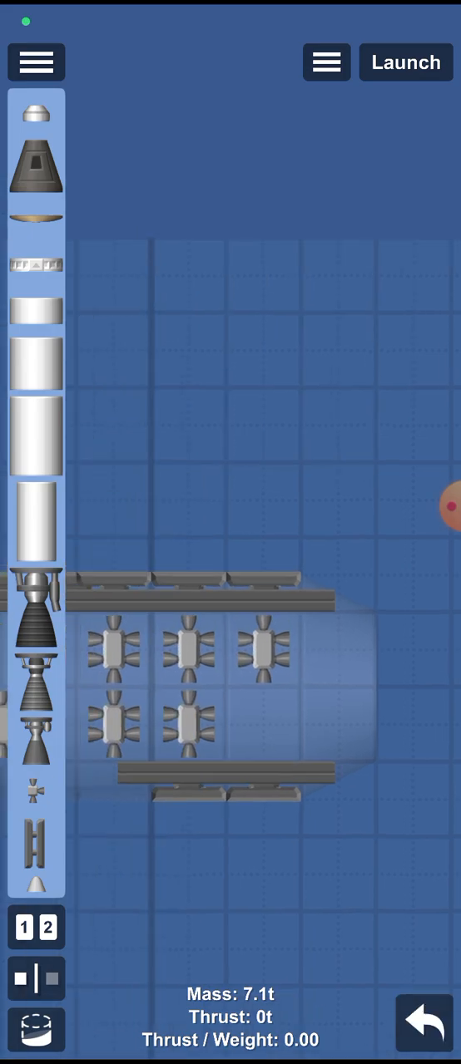
- Attach a white fuel tank piece to the section's left end and settle it in place
drag(125, 416, 291, 482)
drag(208, 416, 274, 399)
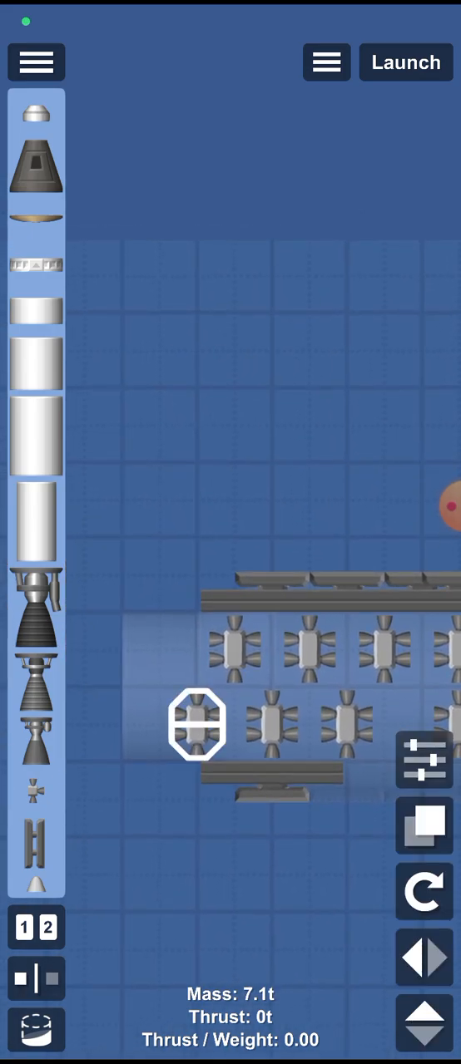
drag(36, 357, 161, 686)
drag(198, 725, 384, 725)
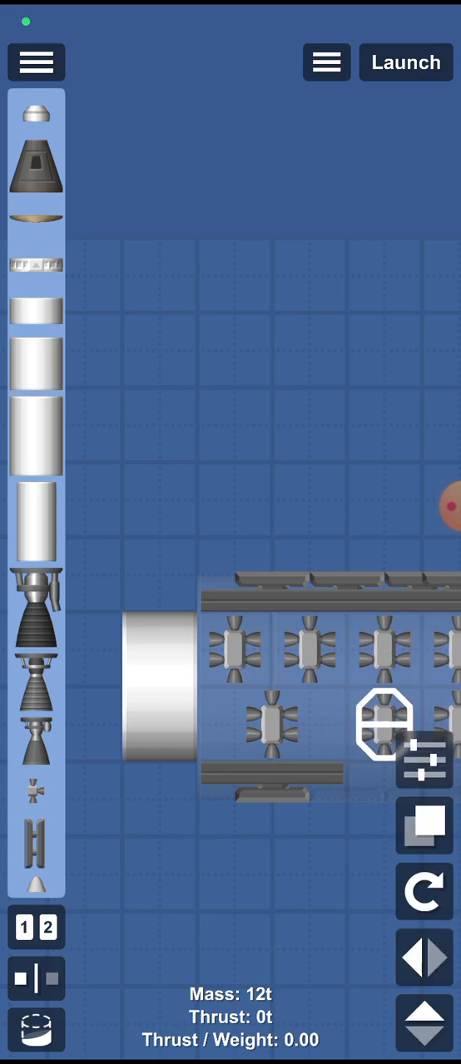
scroll(274, 690, down, 5)
- Box-select the whole thruster section and move it inside the large white tank
drag(104, 623, 455, 798)
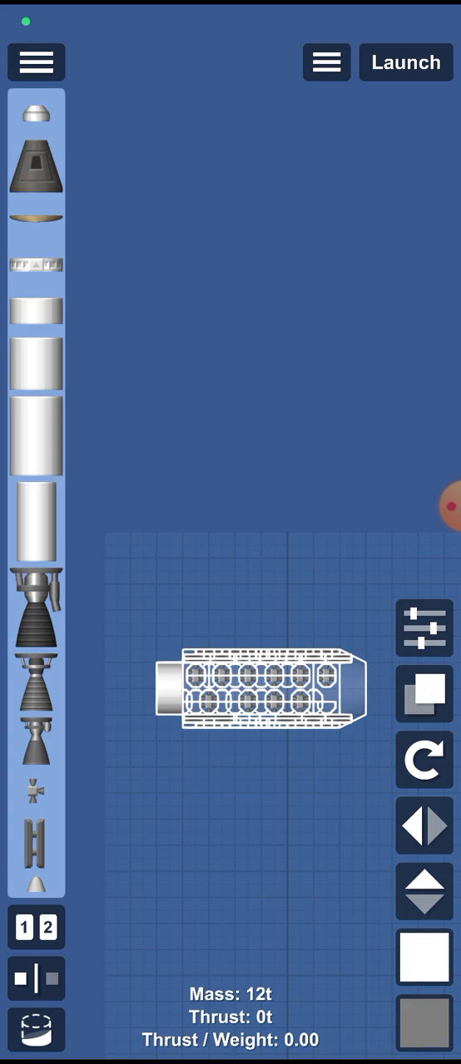
drag(275, 790, 279, 760)
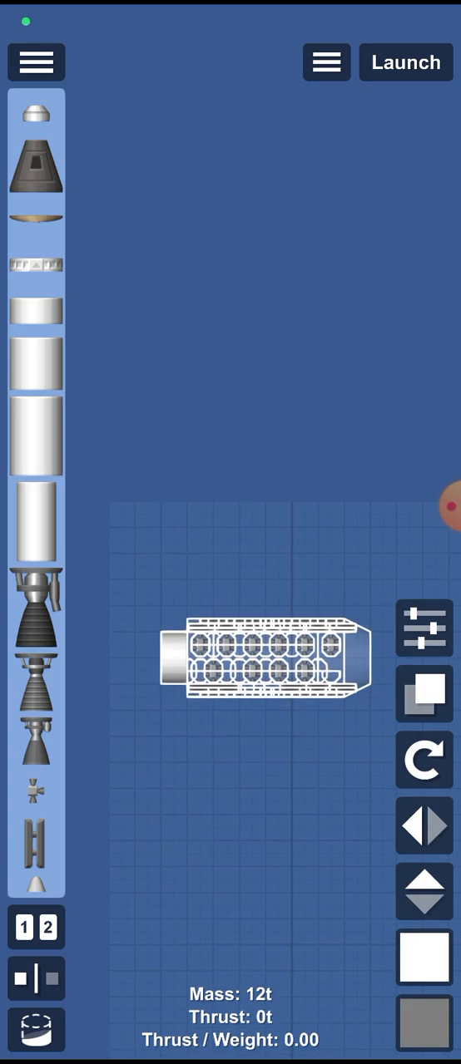
scroll(266, 657, up, 5)
drag(249, 657, 274, 624)
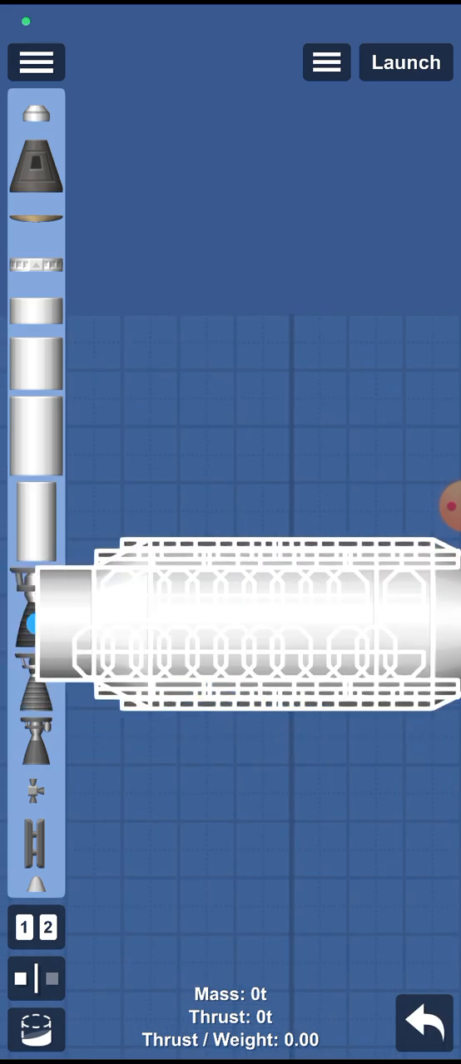
- Drop the section in place and flip the capsule to face the other way
click(250, 416)
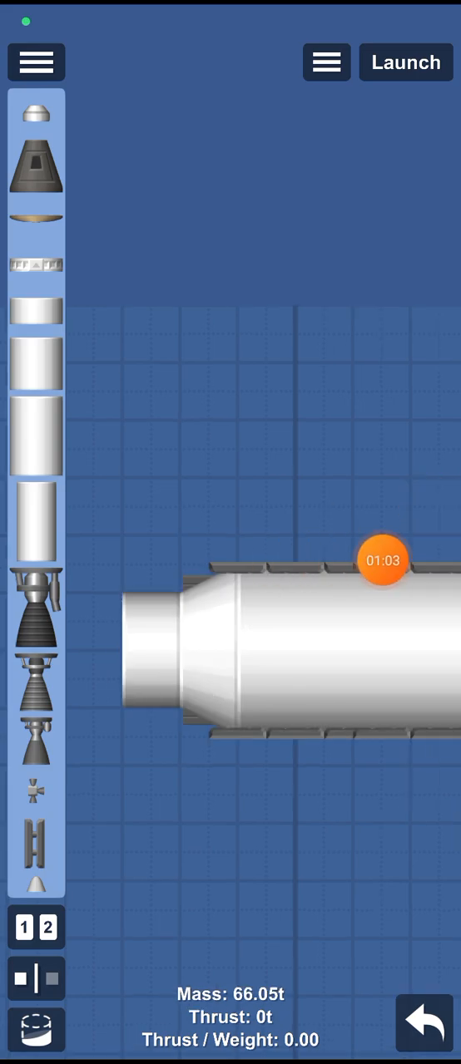
scroll(283, 648, down, 5)
scroll(275, 641, up, 4)
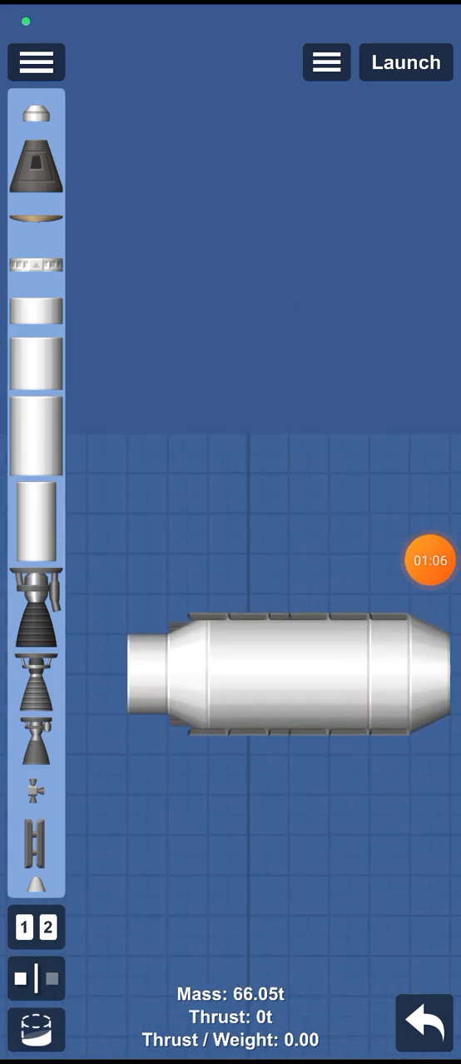
click(274, 665)
click(274, 499)
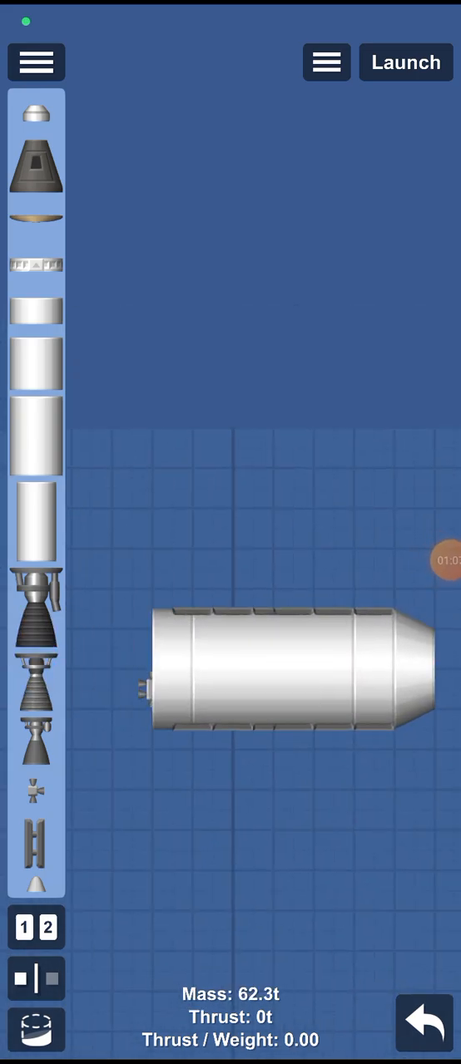
click(275, 670)
- Remove the small tank piece from the left end, leaving tapered ends, and reselect the capsule
click(250, 515)
click(274, 669)
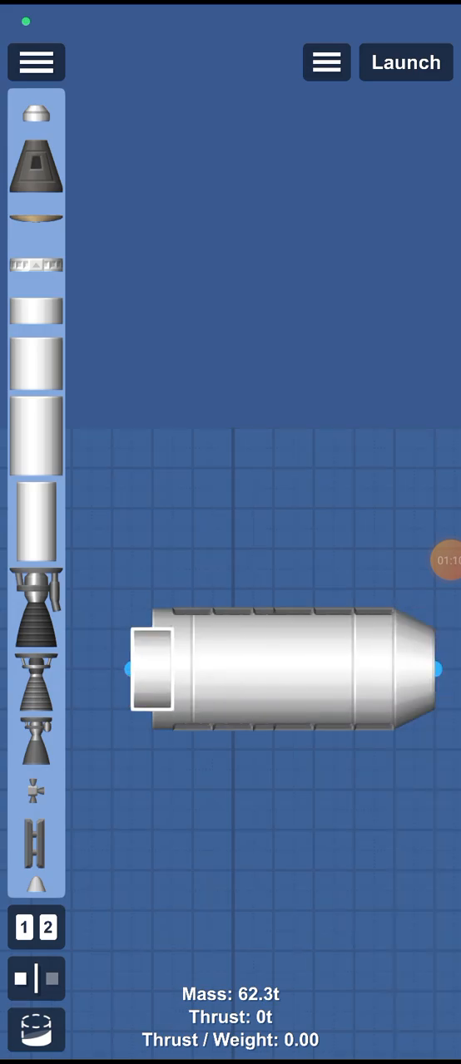
mouse_move(36, 309)
mouse_down()
mouse_move(111, 669)
mouse_move(152, 669)
mouse_move(112, 670)
mouse_up()
click(424, 1023)
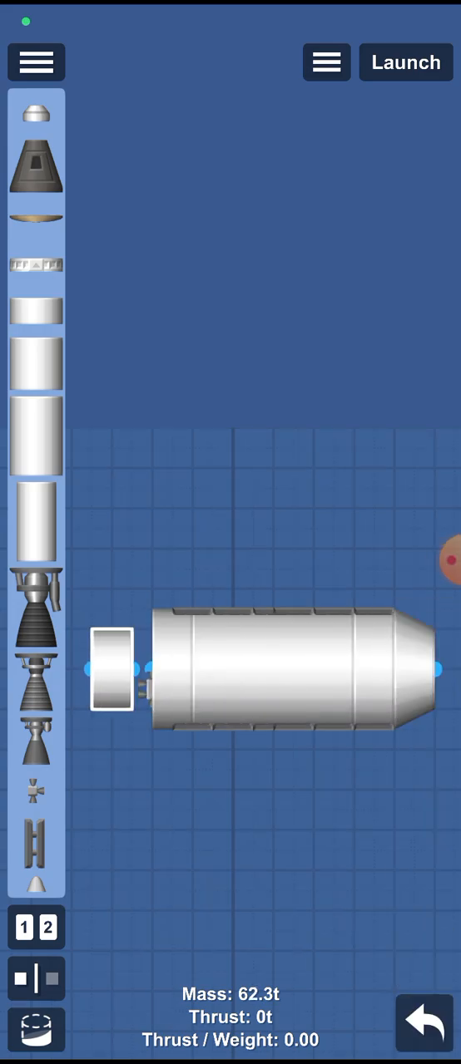
click(275, 669)
click(424, 1023)
drag(152, 670, 111, 669)
click(112, 670)
scroll(250, 665, down, 3)
click(249, 416)
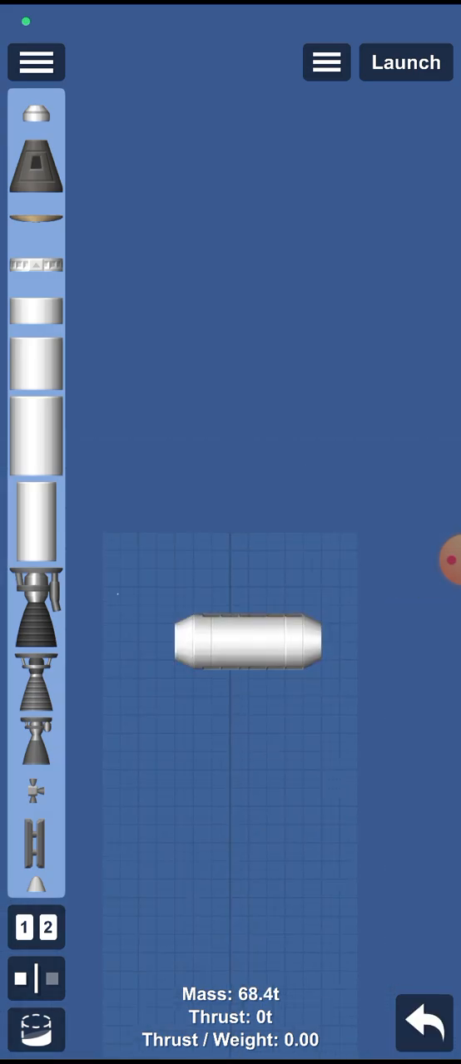
click(248, 642)
scroll(248, 642, up, 5)
scroll(208, 582, up, 3)
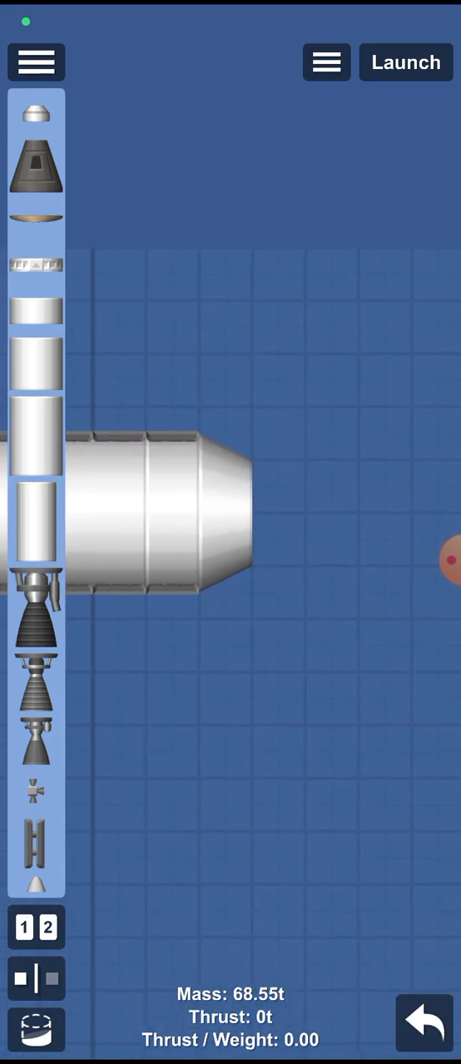
- Switch parts category and add two RCS thrusters at the nose end, then remove the nose cone
click(36, 62)
click(179, 345)
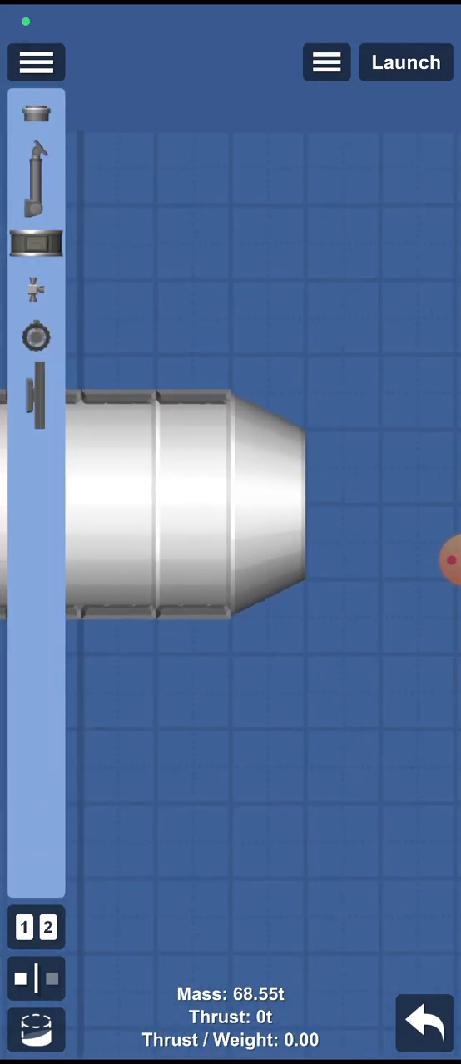
mouse_move(36, 289)
mouse_down()
mouse_move(283, 353)
mouse_move(246, 391)
mouse_up()
click(267, 507)
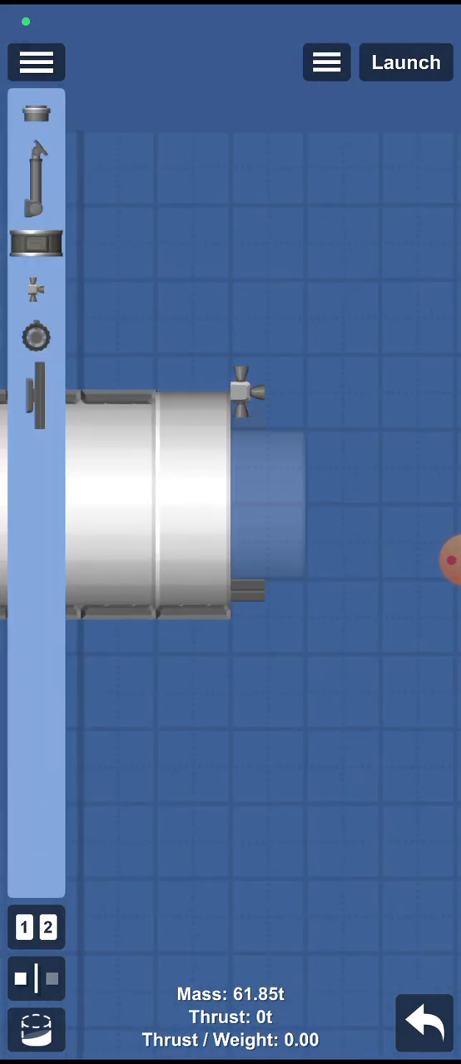
drag(36, 290, 247, 578)
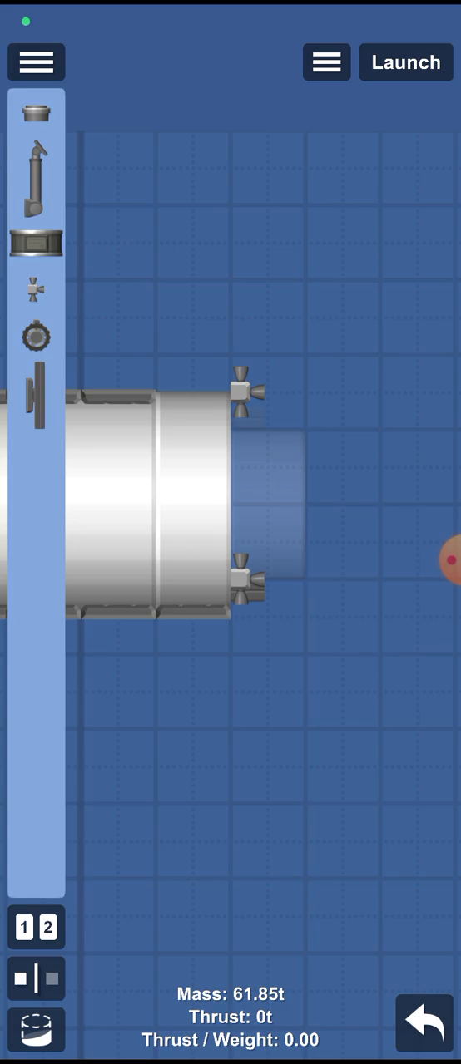
click(266, 507)
drag(247, 654, 247, 578)
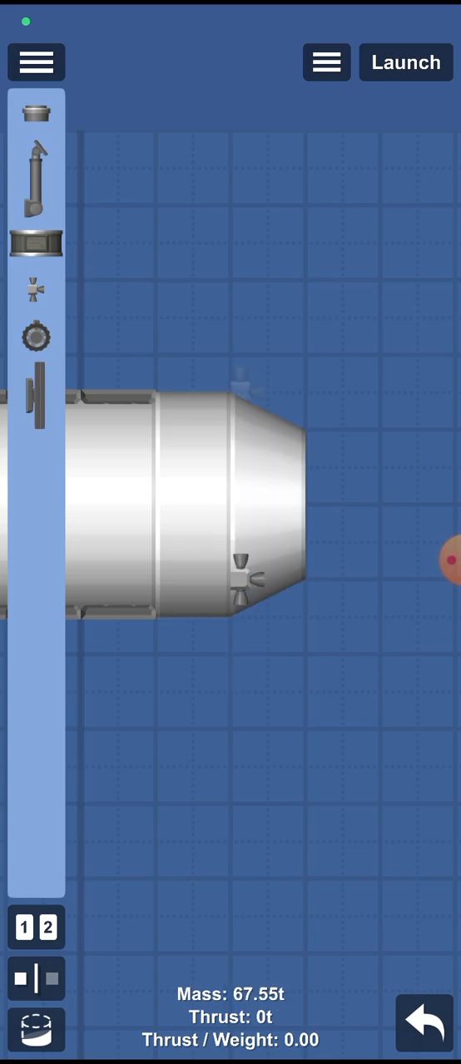
drag(266, 499, 36, 1031)
scroll(249, 532, down, 3)
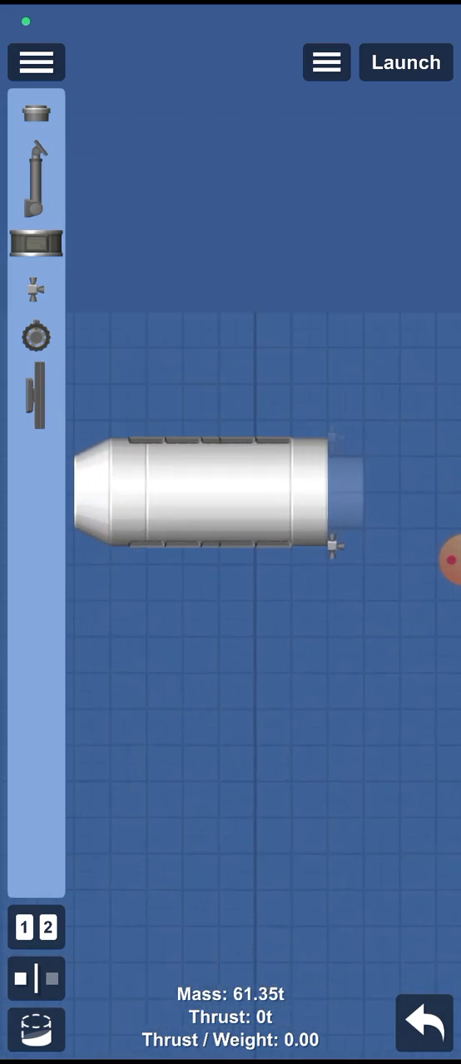
- Place the small part at the tank end's upper corner and a thruster at the lower corner
click(335, 439)
click(250, 665)
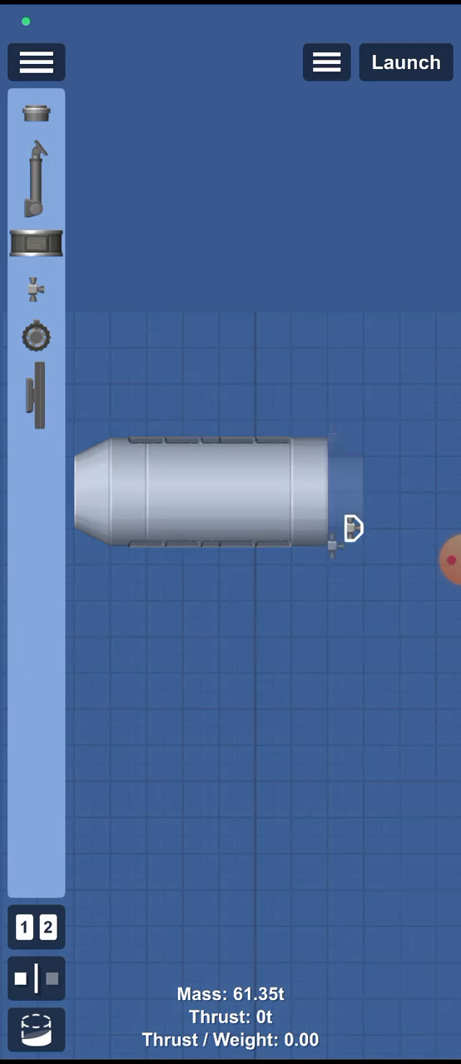
scroll(208, 482, up, 2)
drag(335, 547, 272, 405)
click(272, 405)
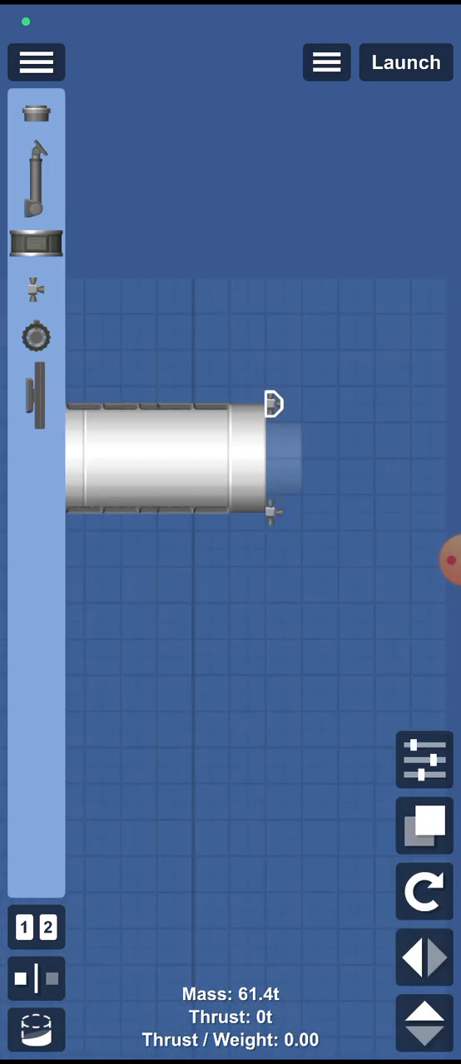
scroll(208, 482, up, 2)
click(325, 446)
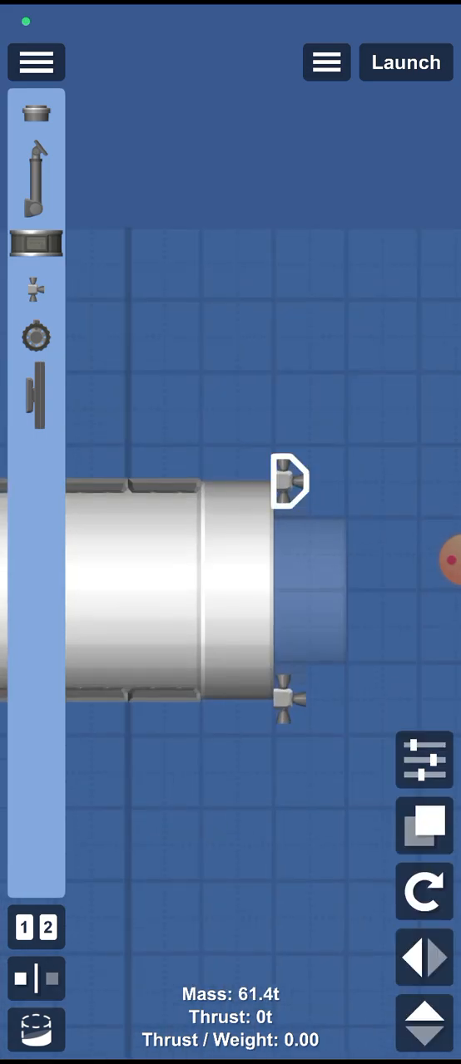
drag(326, 446, 289, 699)
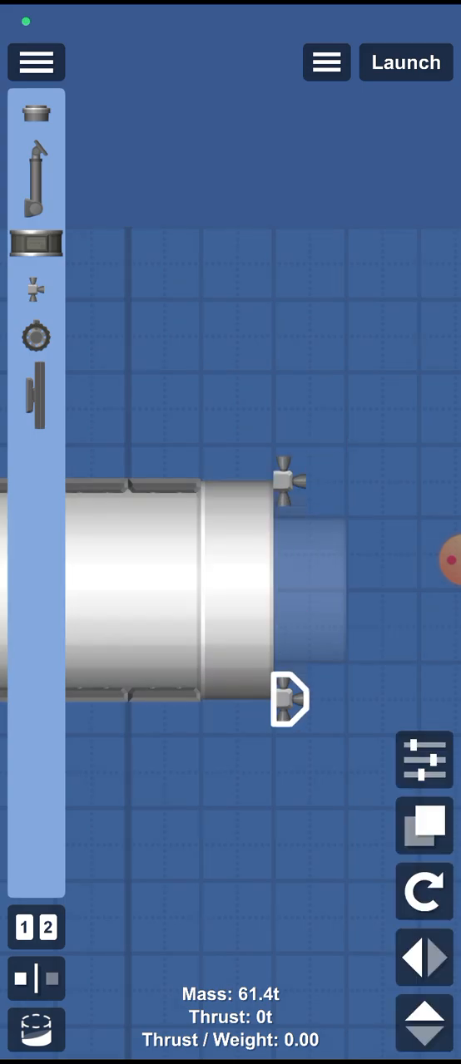
- Move the selected end pieces off to the lower right and remove the small tank piece
mouse_move(295, 407)
mouse_down()
mouse_move(391, 532)
mouse_move(390, 748)
mouse_up()
click(316, 582)
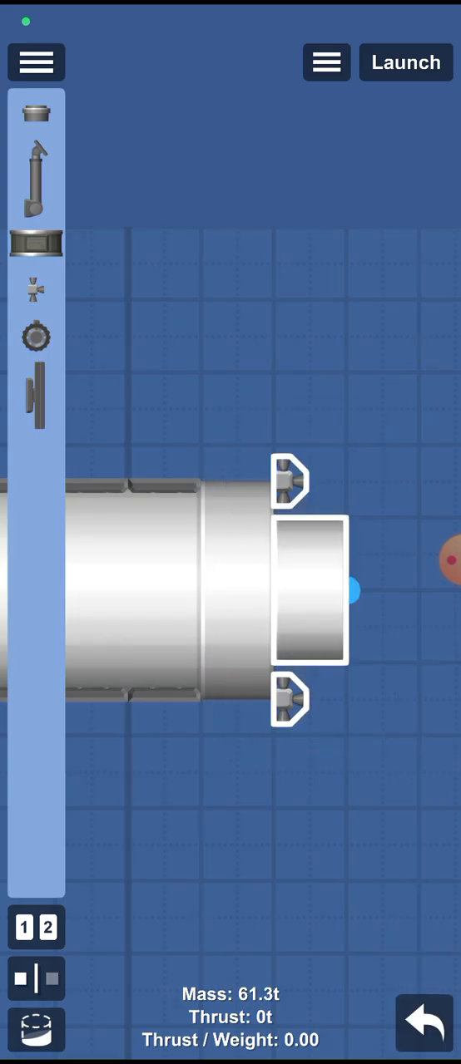
click(316, 582)
drag(308, 582, 358, 715)
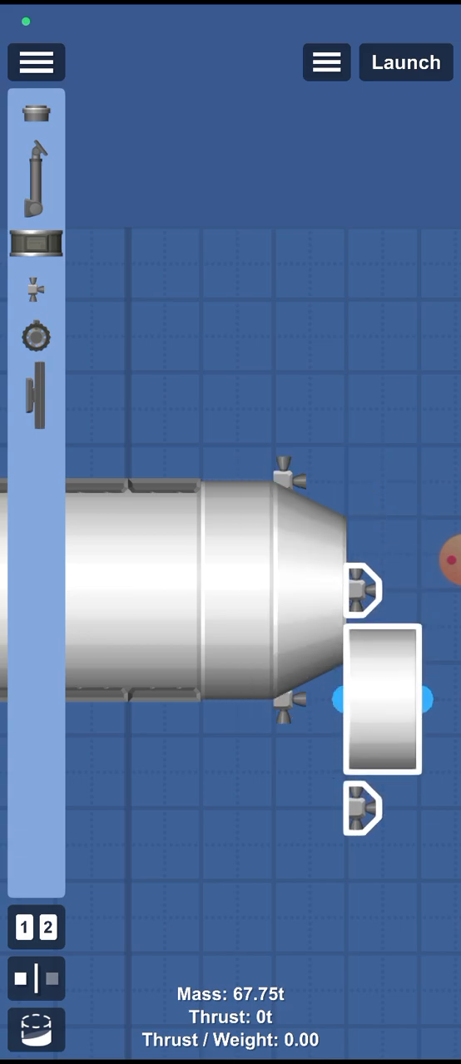
click(324, 732)
drag(325, 732, 38, 191)
click(299, 623)
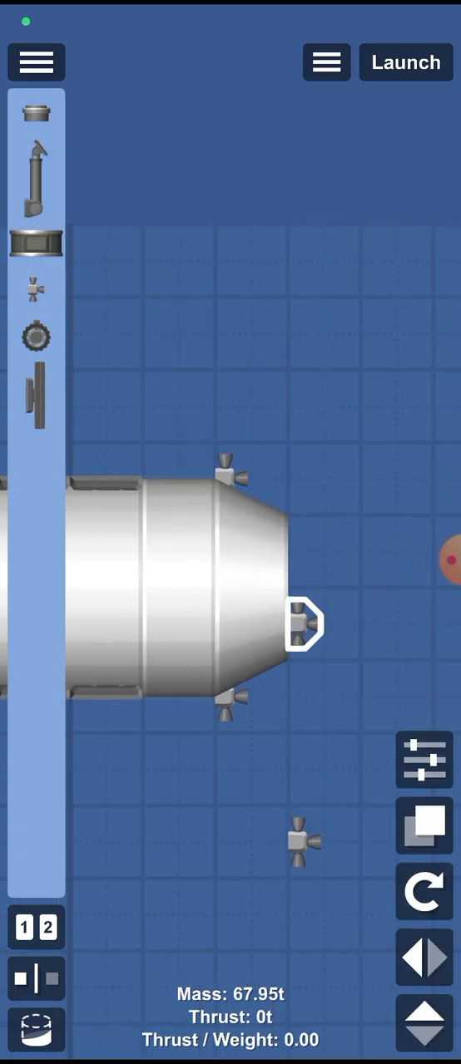
click(249, 374)
- Reattach the loose RCS thrusters to the rocket's end
drag(333, 416, 241, 499)
drag(316, 749, 316, 628)
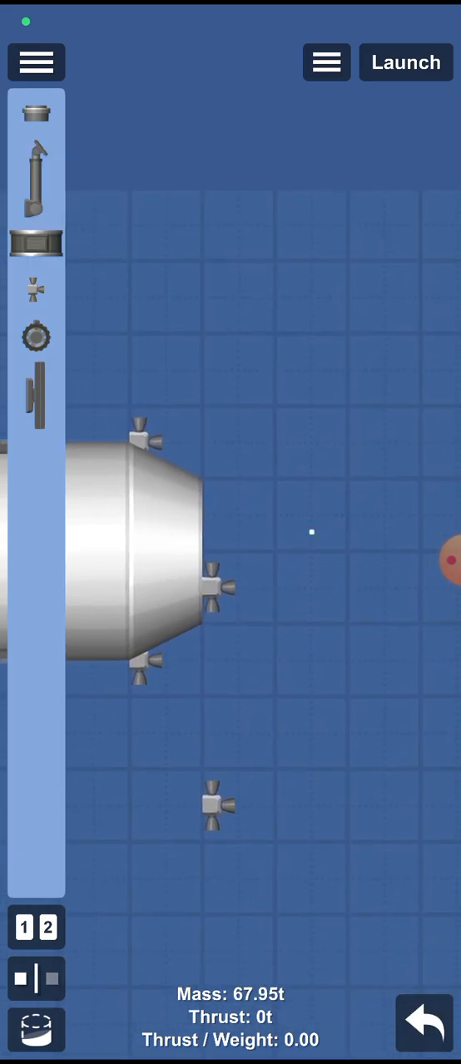
drag(175, 533, 316, 865)
mouse_move(216, 749)
mouse_down()
mouse_move(191, 582)
mouse_move(241, 524)
mouse_move(366, 483)
mouse_move(254, 490)
mouse_move(292, 499)
mouse_move(256, 515)
mouse_up()
click(374, 333)
- Remove the nose cone, right segment and white tank to expose the thrusters, shifting the docking ports left
click(283, 532)
click(274, 516)
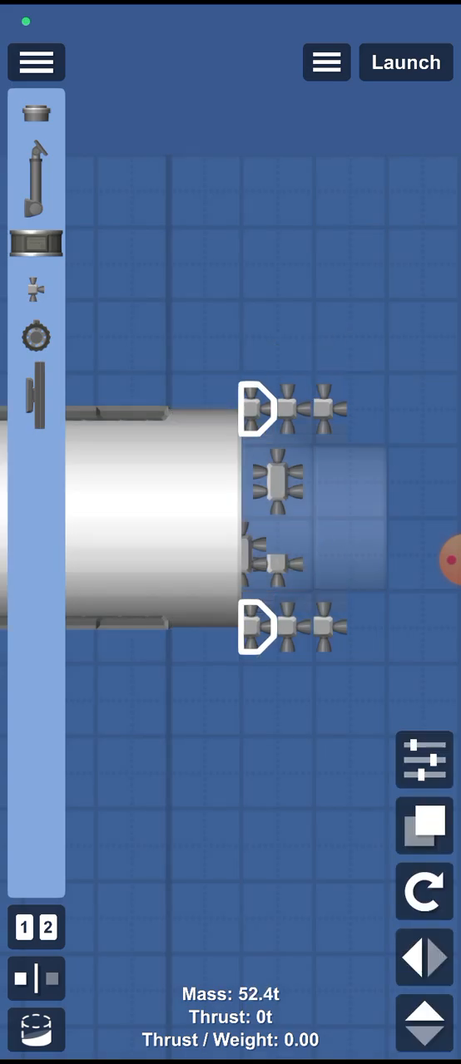
click(150, 516)
drag(256, 408, 219, 407)
click(149, 516)
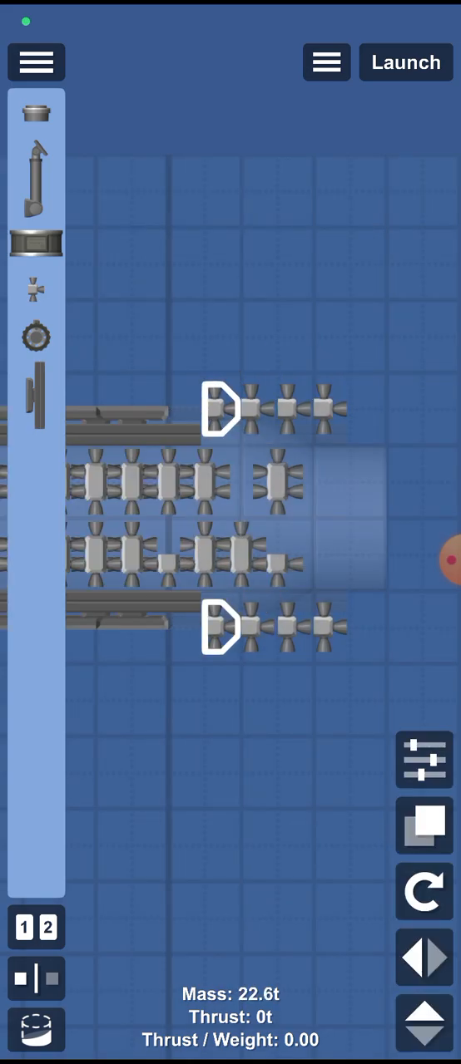
- Move the bottom and top rows of four thrusters inside the tank outline and select the whole rocket
click(250, 749)
drag(133, 759, 399, 594)
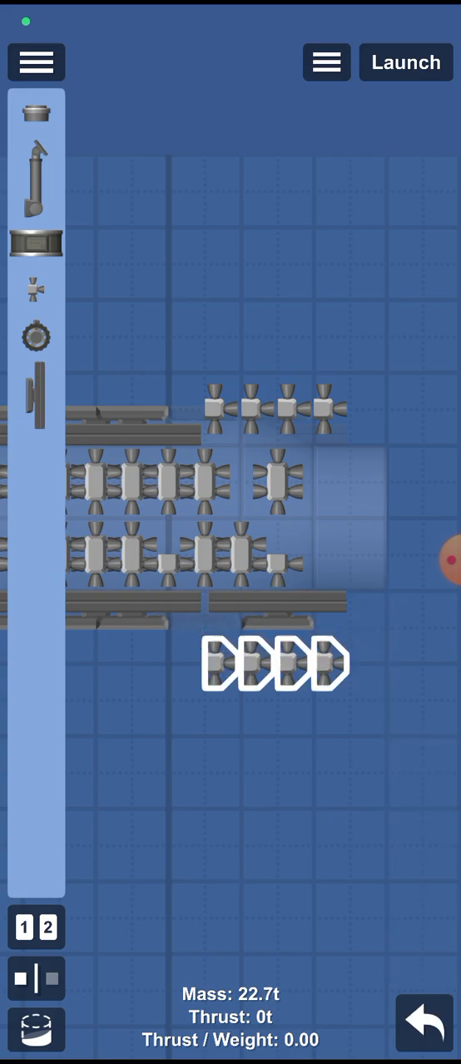
drag(274, 662, 274, 591)
drag(166, 312, 370, 437)
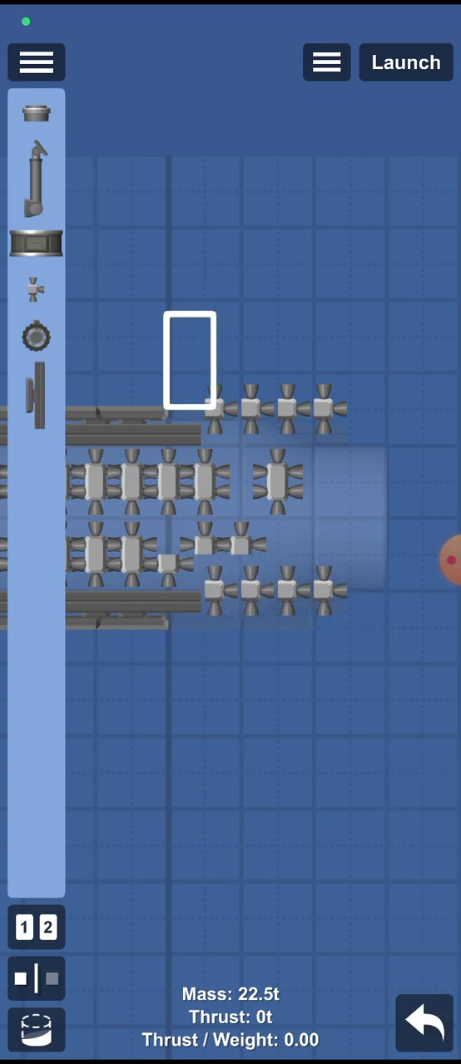
drag(274, 408, 274, 445)
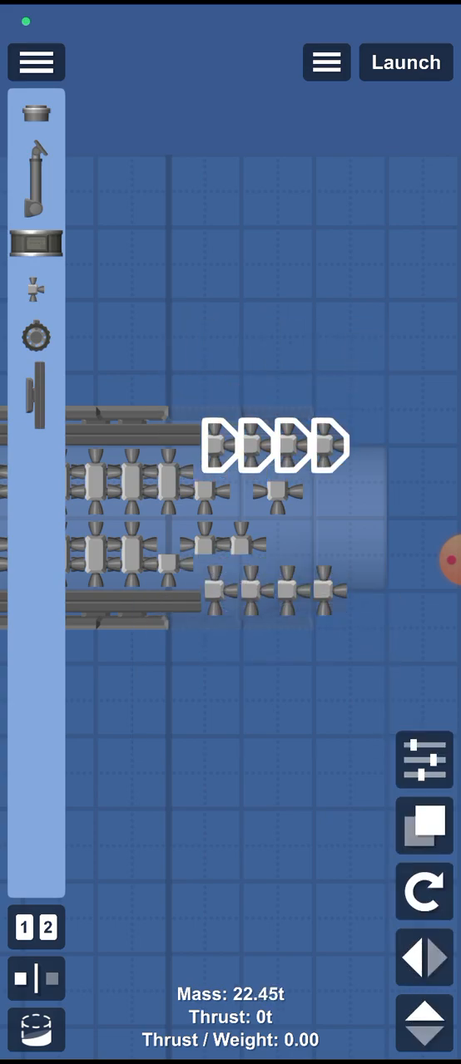
click(250, 749)
scroll(249, 499, down, 5)
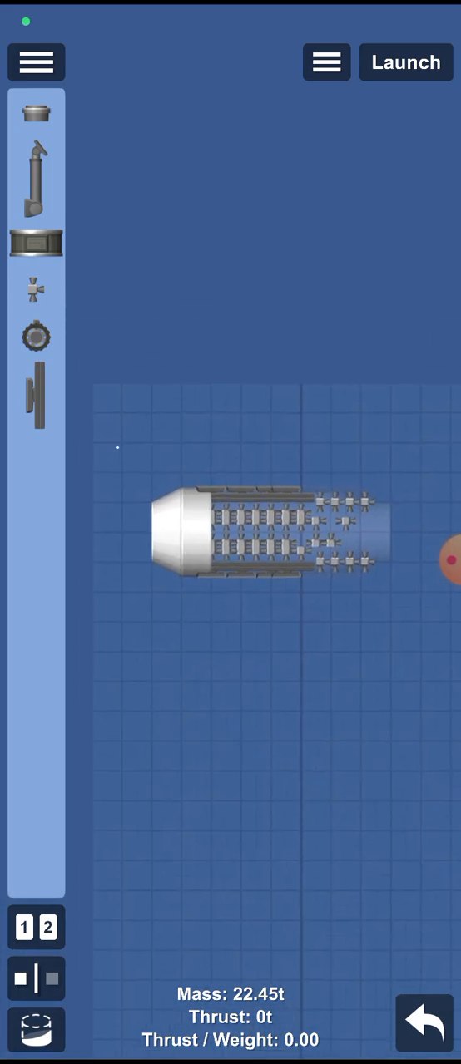
drag(117, 449, 460, 644)
- Restore the white tank over the thrusters and adjust the parts at its right end
click(424, 691)
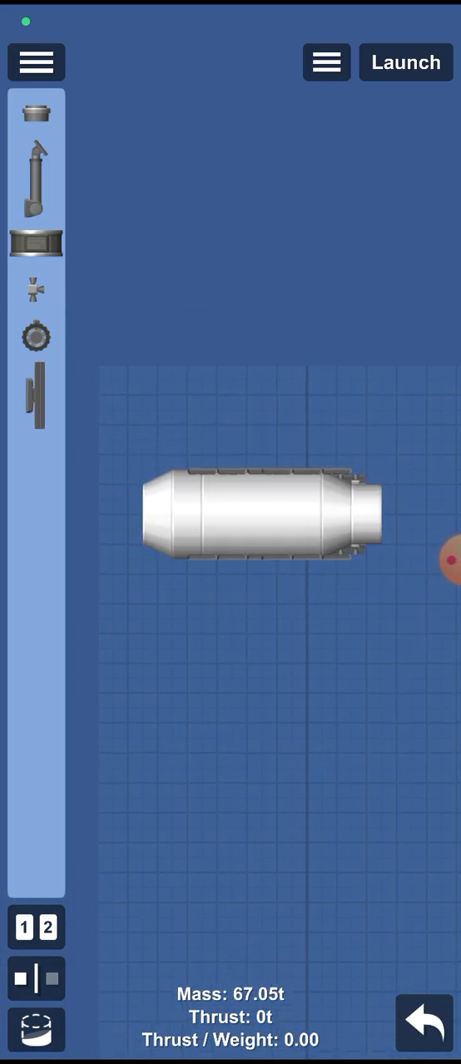
scroll(249, 515, up, 5)
click(399, 515)
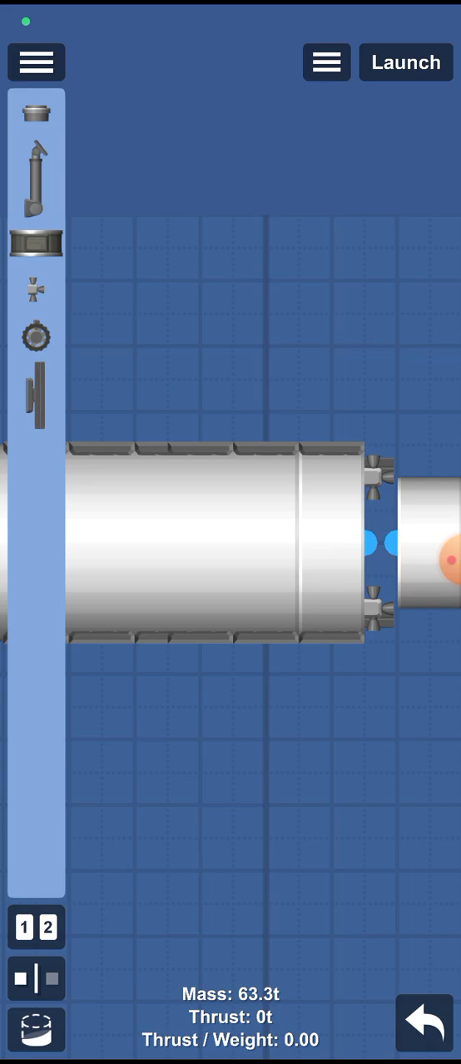
drag(415, 541, 374, 541)
click(382, 540)
scroll(250, 540, down, 5)
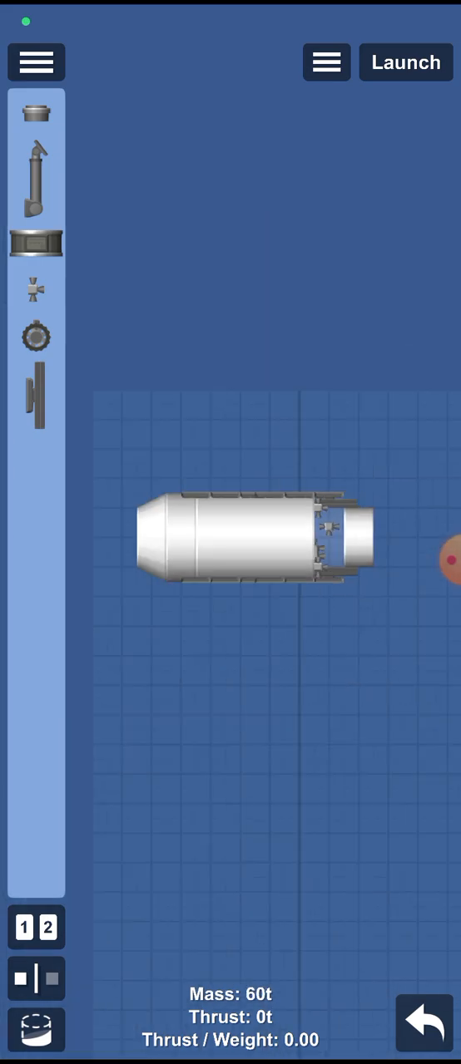
scroll(249, 541, down, 2)
- Pick up the whole rocket, set it back down and bring its right end into view
drag(129, 458, 433, 640)
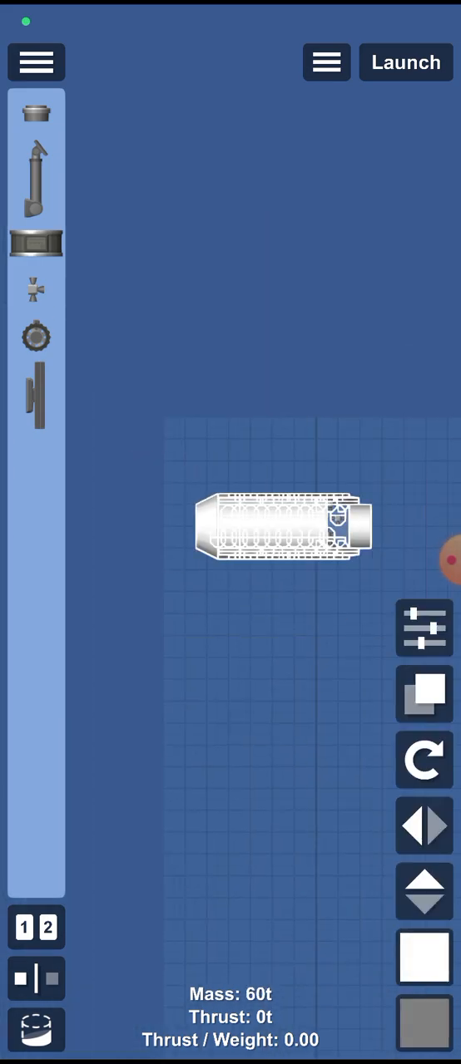
mouse_move(283, 523)
mouse_down()
mouse_move(291, 540)
mouse_move(283, 549)
mouse_up()
click(250, 748)
scroll(291, 549, up, 5)
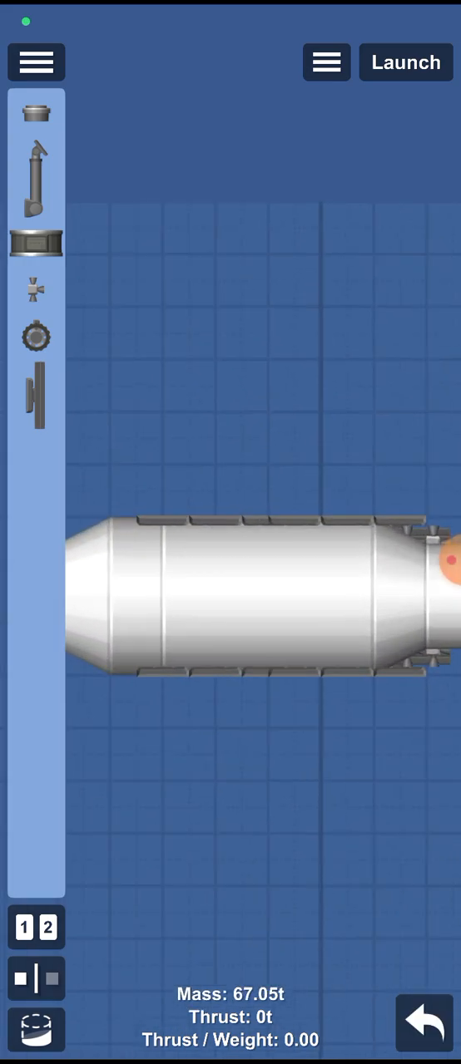
drag(333, 582, 258, 557)
- Remove the right-end parts and connector, trying a separator and a larger thruster adapter
click(325, 499)
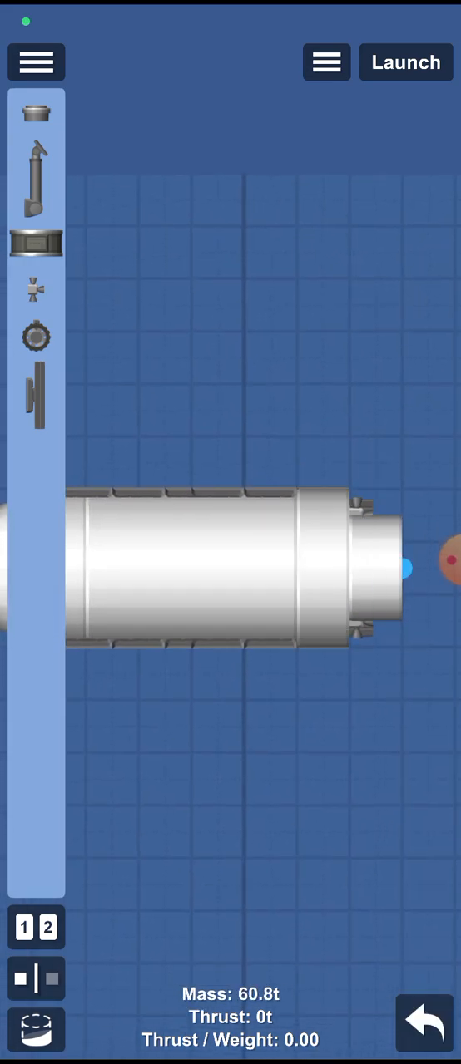
click(324, 633)
scroll(249, 565, down, 3)
click(332, 574)
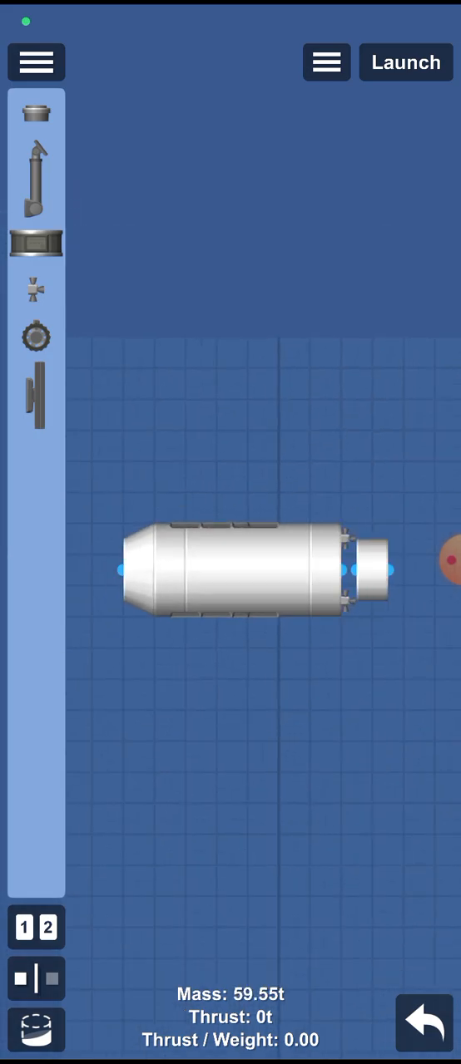
click(345, 570)
click(339, 570)
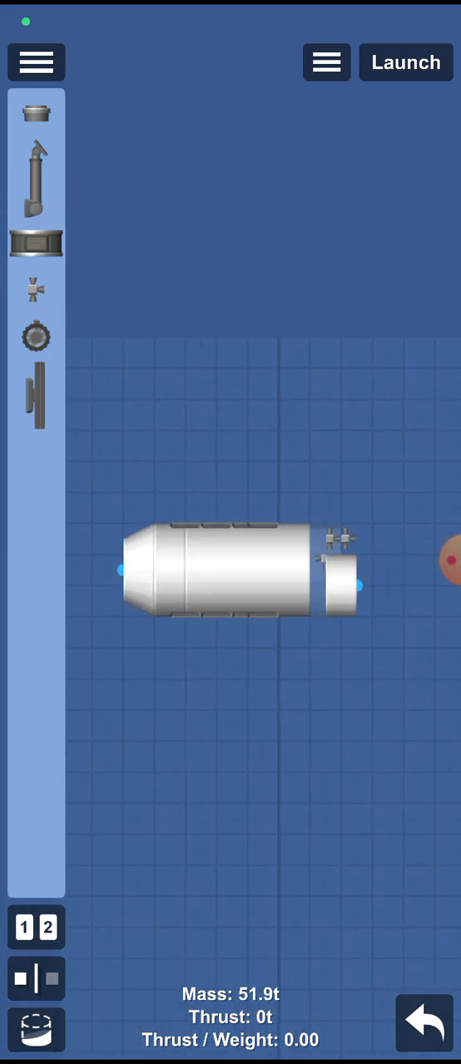
click(341, 570)
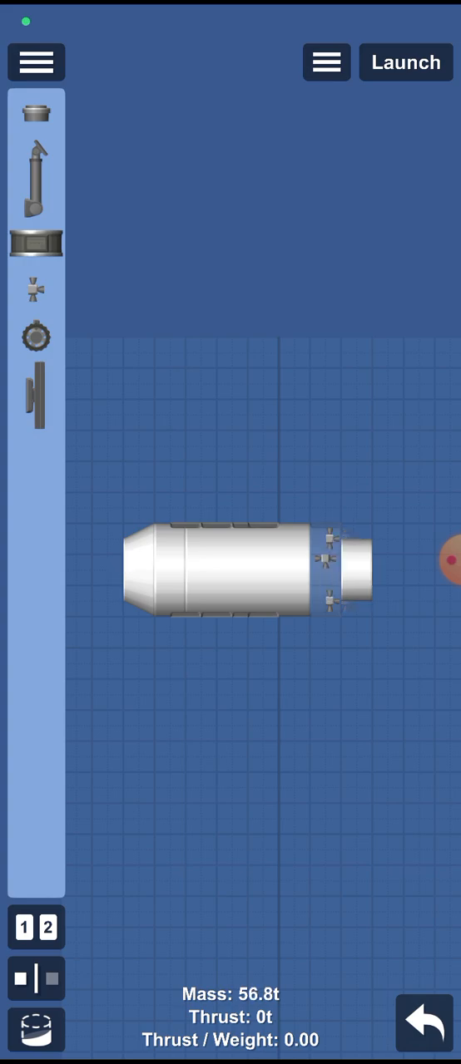
- Reposition the rocket and replace the right end part with a matching nose cone
drag(106, 483, 310, 690)
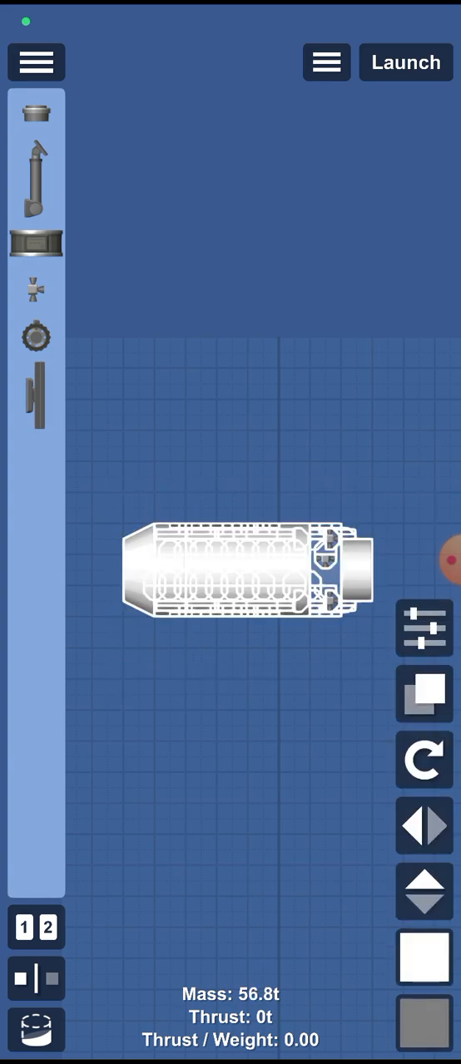
drag(249, 574, 233, 620)
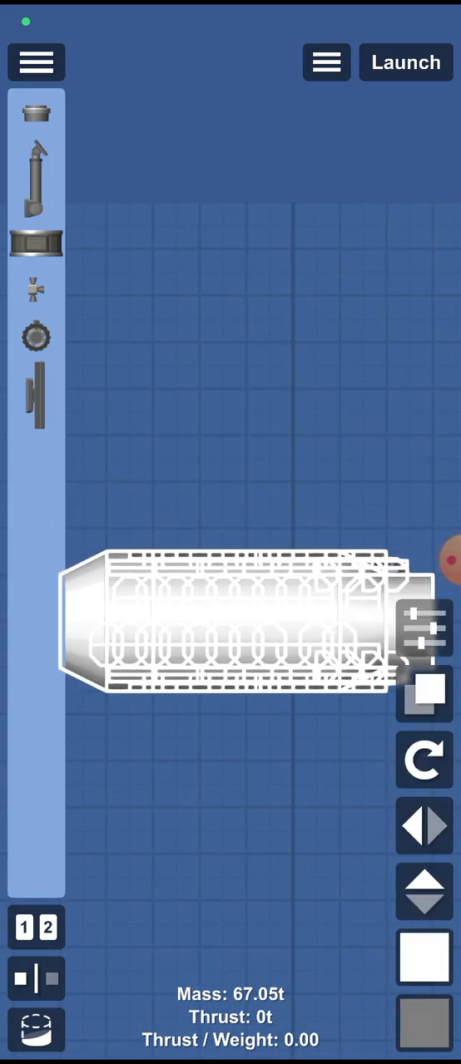
click(249, 374)
click(366, 619)
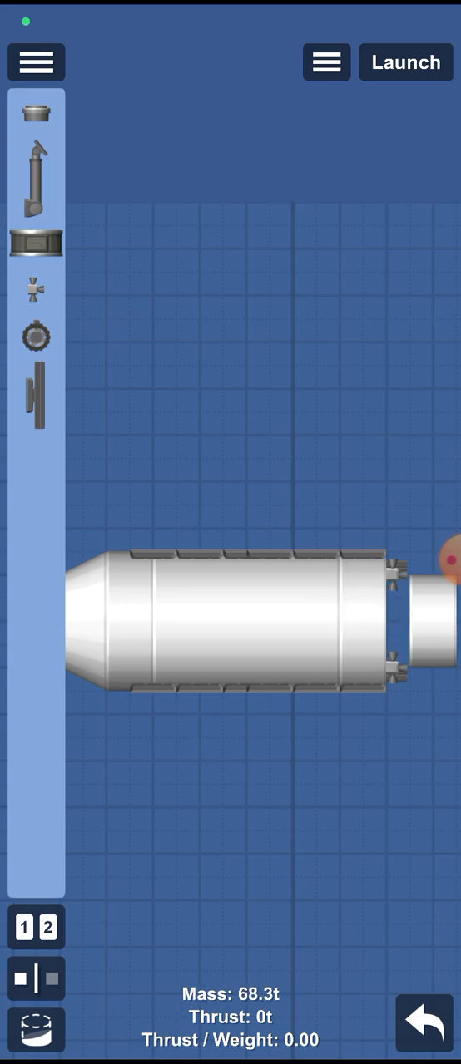
click(415, 619)
click(391, 619)
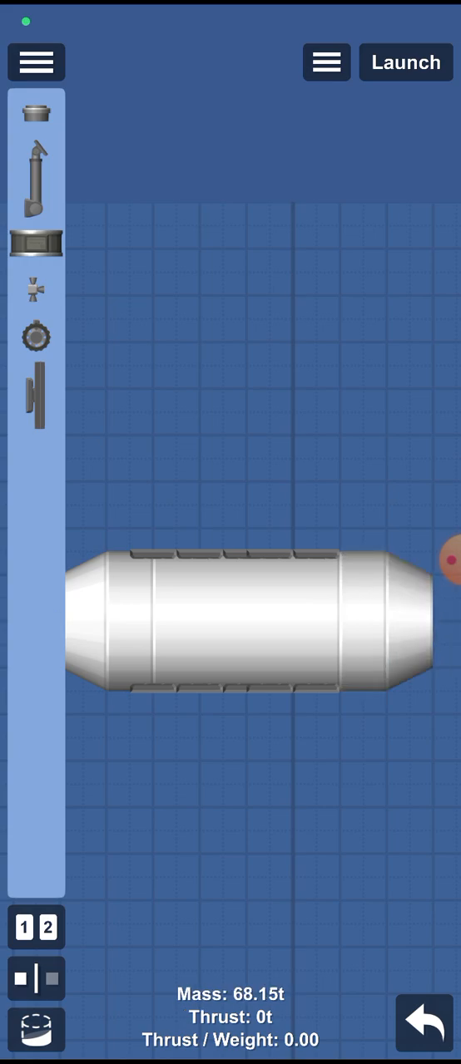
scroll(250, 620, down, 3)
- Place an RCS thruster on top of the tank and remove the outer tank to reach it
drag(137, 511, 374, 679)
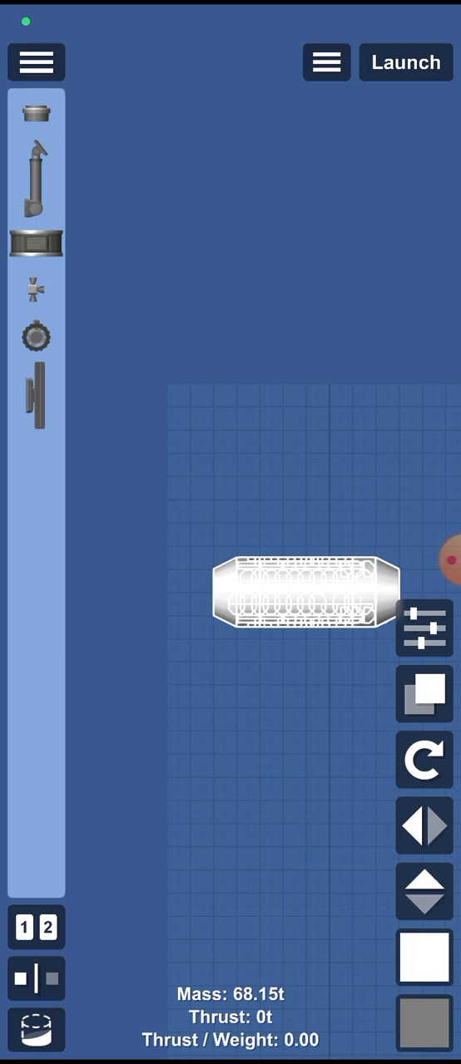
click(250, 748)
scroll(249, 582, up, 5)
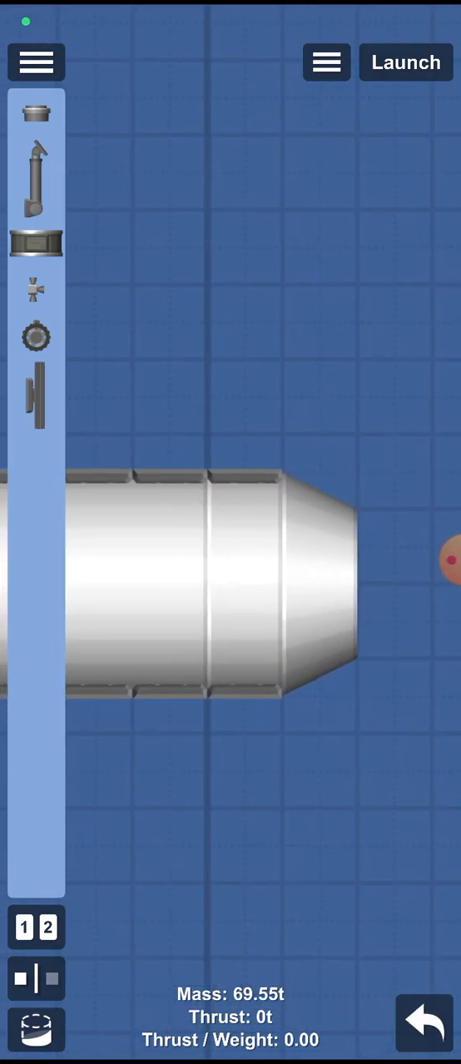
mouse_move(35, 290)
mouse_down()
mouse_move(149, 431)
mouse_move(149, 466)
mouse_up()
click(133, 582)
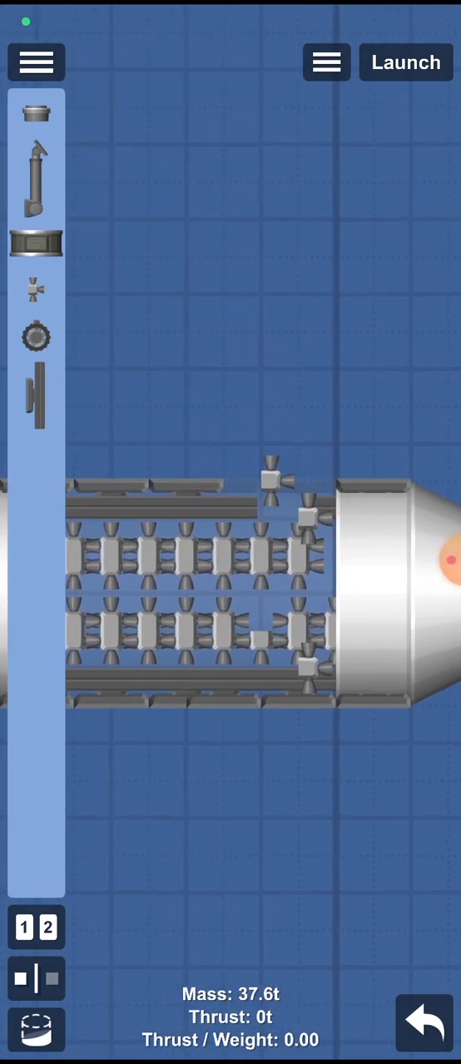
- Add another thruster below it, restore the white tank and launch the module
mouse_move(240, 444)
mouse_down()
mouse_move(269, 517)
mouse_move(53, 444)
mouse_up()
scroll(250, 582, down, 5)
drag(125, 427, 460, 679)
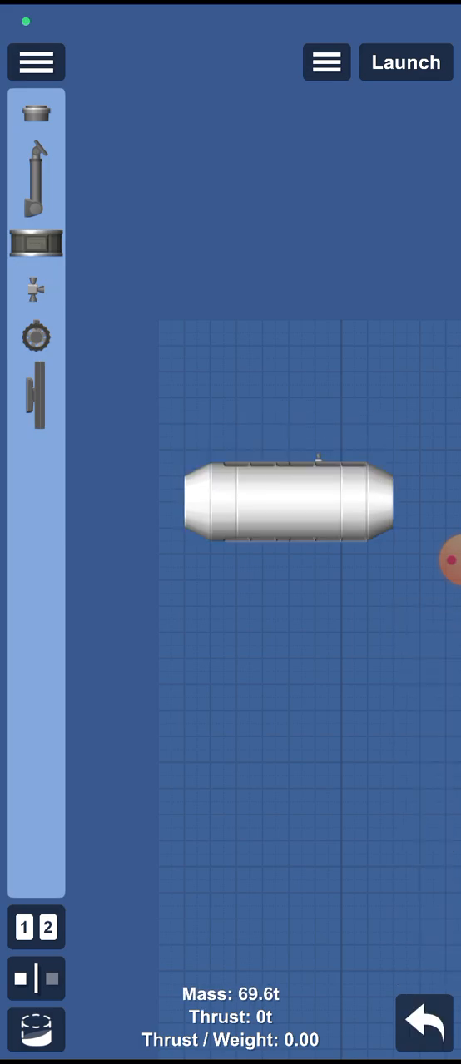
click(405, 61)
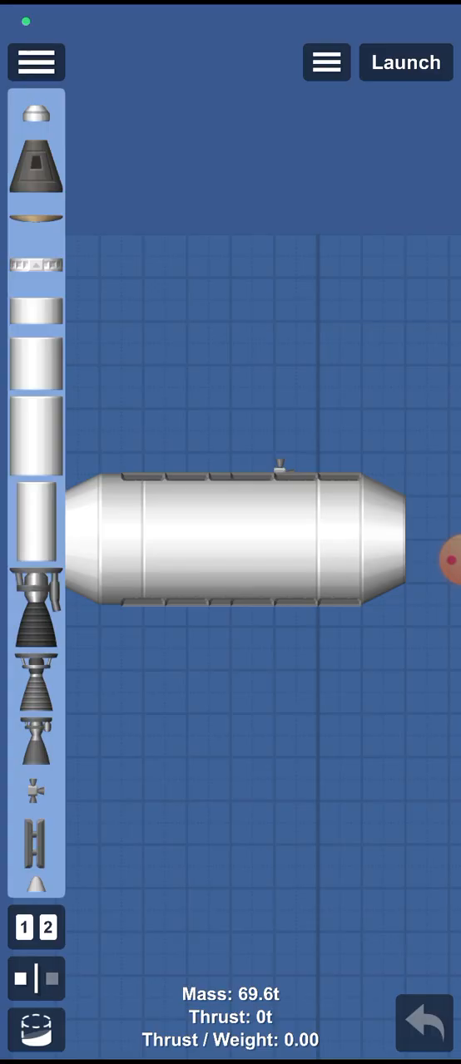
- Show the Other parts, move the module left and place a docking port right of the tank
click(37, 62)
click(187, 339)
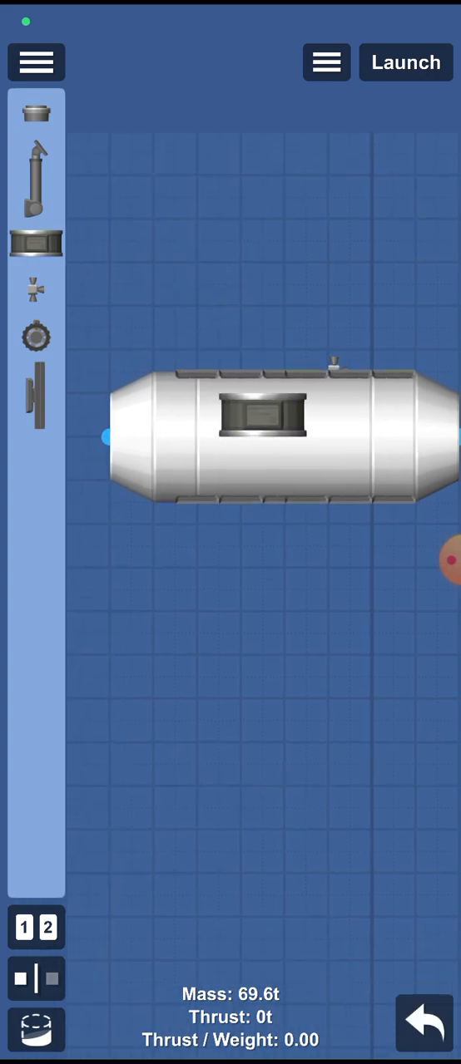
drag(112, 311, 460, 570)
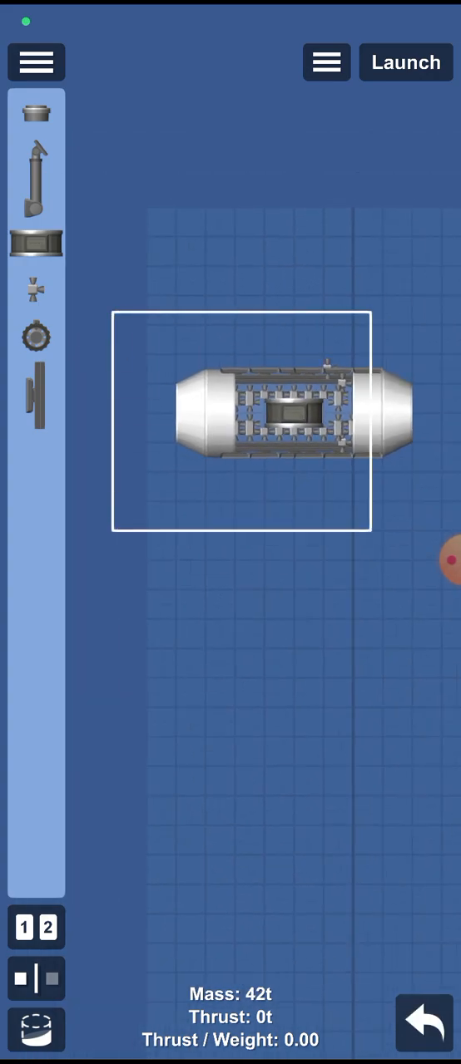
drag(294, 413, 181, 420)
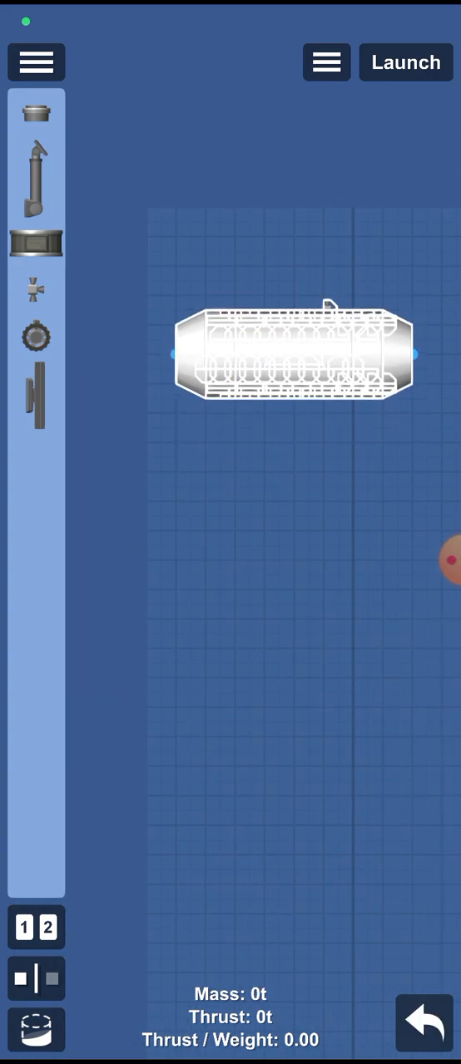
drag(236, 207, 353, 384)
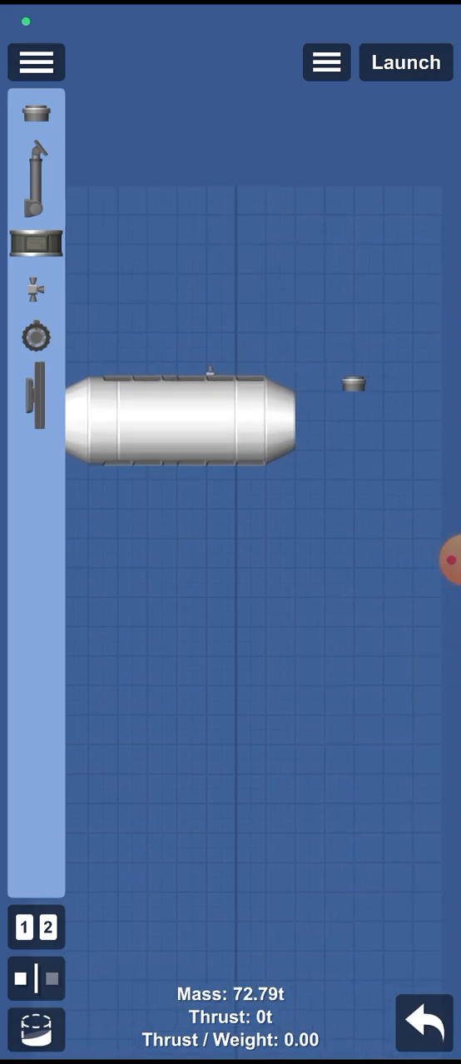
- Attach the docking port to the tank's right end and duplicate it
click(354, 383)
scroll(208, 374, up, 5)
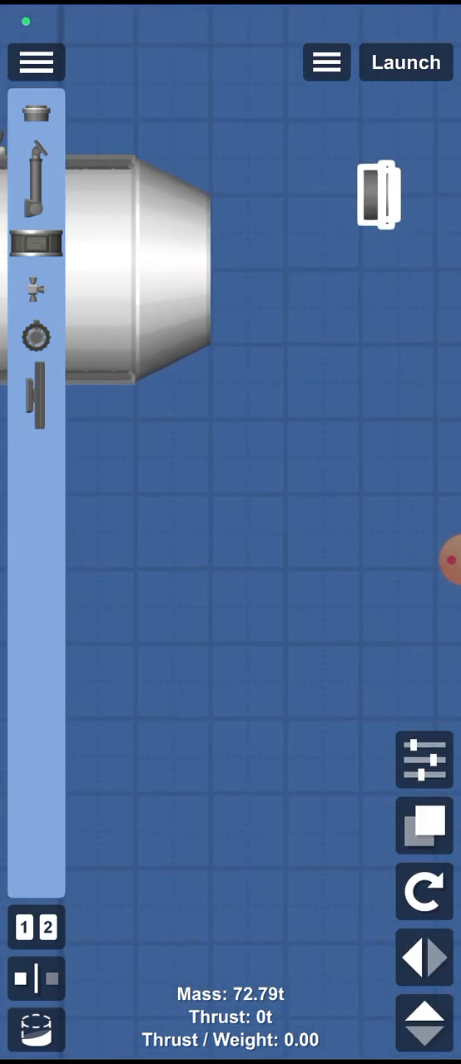
mouse_move(363, 195)
mouse_down()
mouse_move(230, 233)
mouse_move(229, 308)
mouse_move(266, 268)
mouse_move(230, 268)
mouse_up()
click(424, 826)
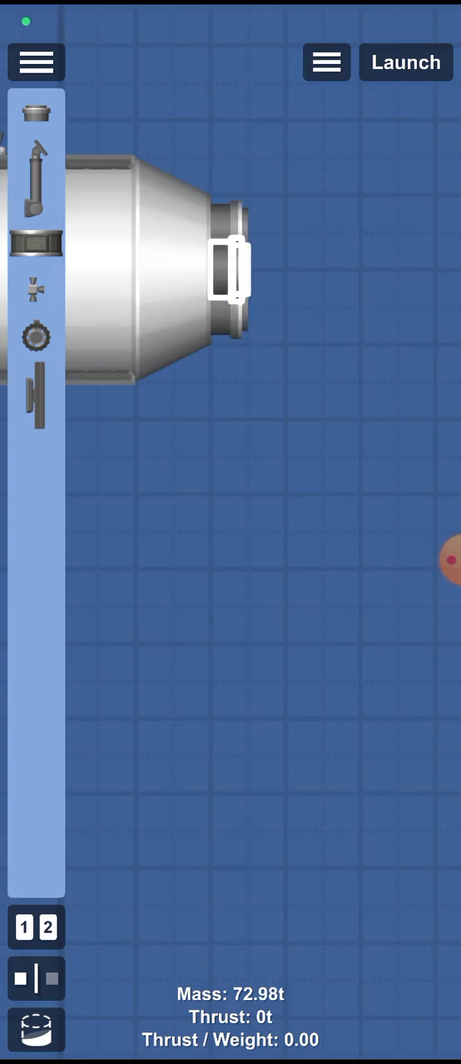
- Move the copied docking port onto the opposite end and select the tank body to check
drag(287, 178, 189, 379)
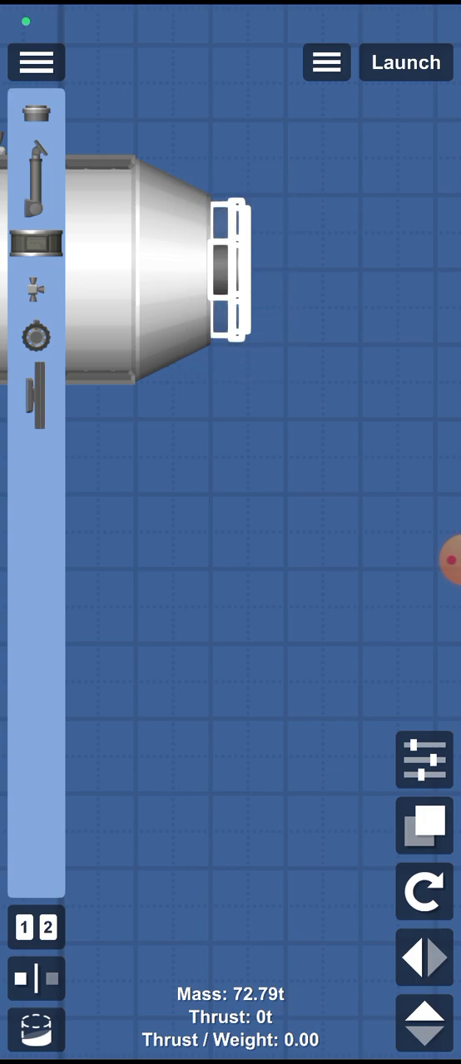
scroll(249, 333, down, 3)
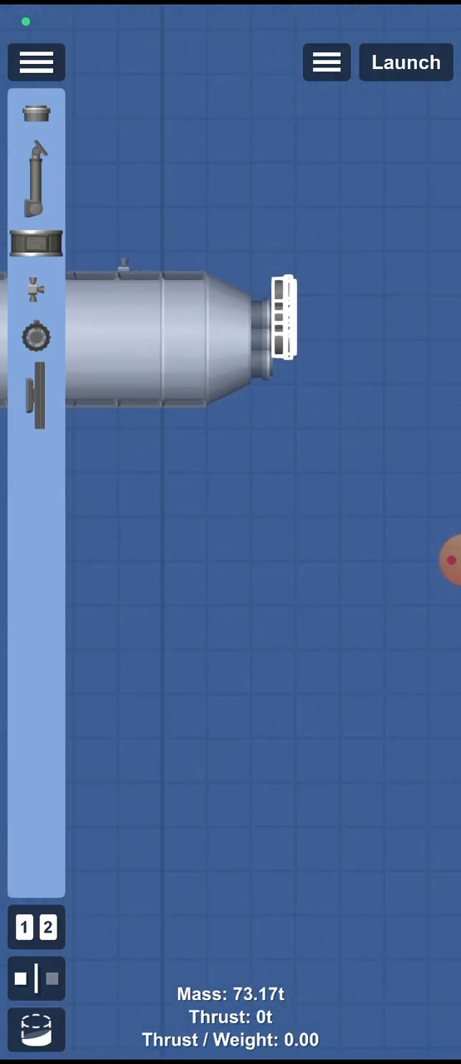
drag(250, 349, 316, 466)
mouse_move(391, 433)
mouse_down()
mouse_move(350, 316)
mouse_move(129, 470)
mouse_up()
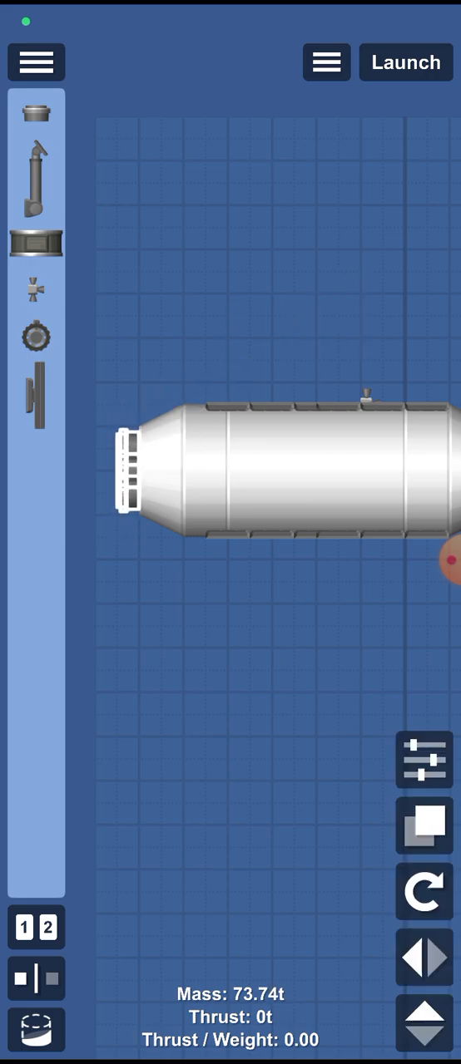
scroll(275, 466, down, 3)
scroll(274, 466, up, 5)
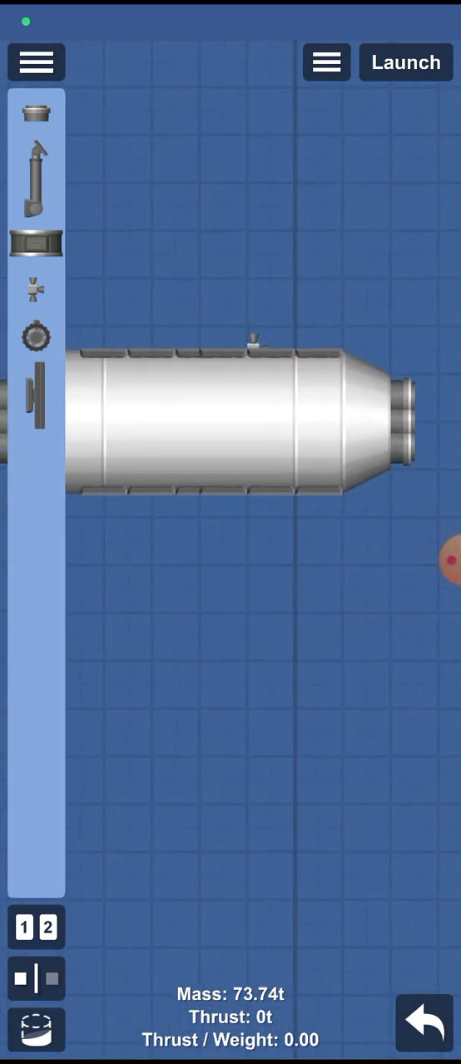
drag(207, 416, 208, 515)
click(208, 516)
click(249, 749)
click(208, 516)
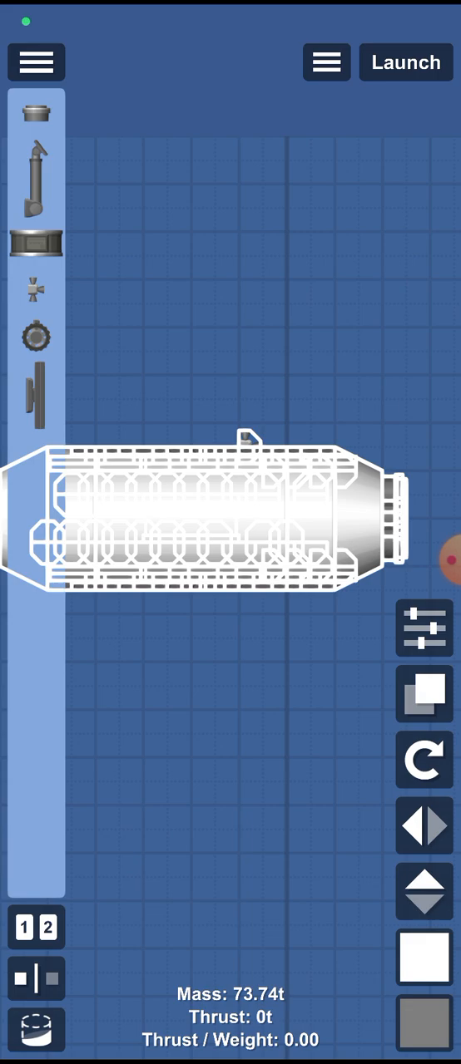
scroll(230, 516, down, 3)
- Leave the expansions store via the main menu to return to the builder
click(250, 748)
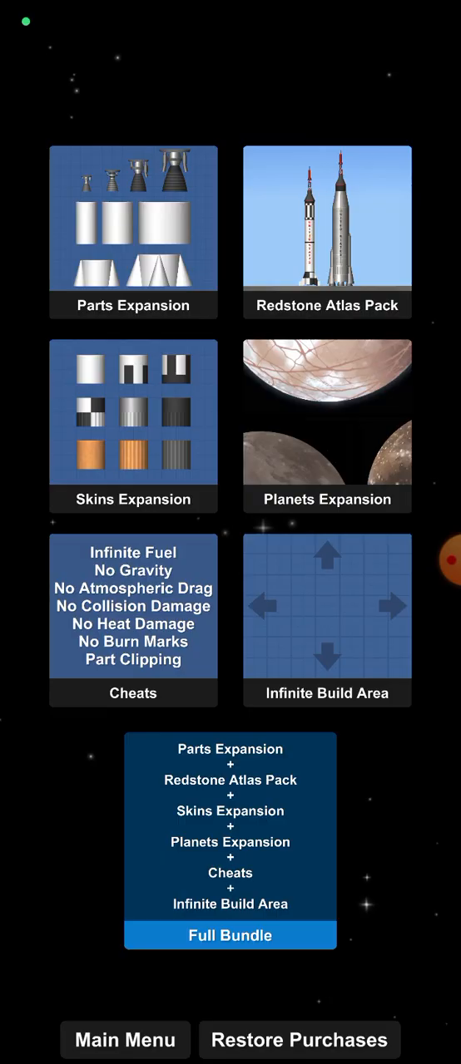
click(125, 1040)
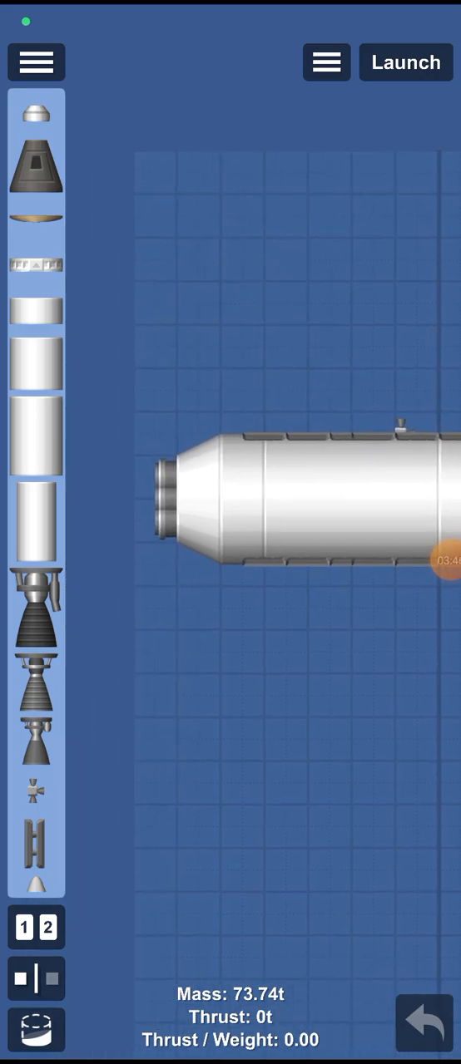
- Launch the 73.74t docking-port capsule for a test flight, accepting the warnings
mouse_move(332, 498)
mouse_down()
mouse_move(249, 432)
mouse_move(250, 541)
mouse_up()
scroll(249, 433, up, 5)
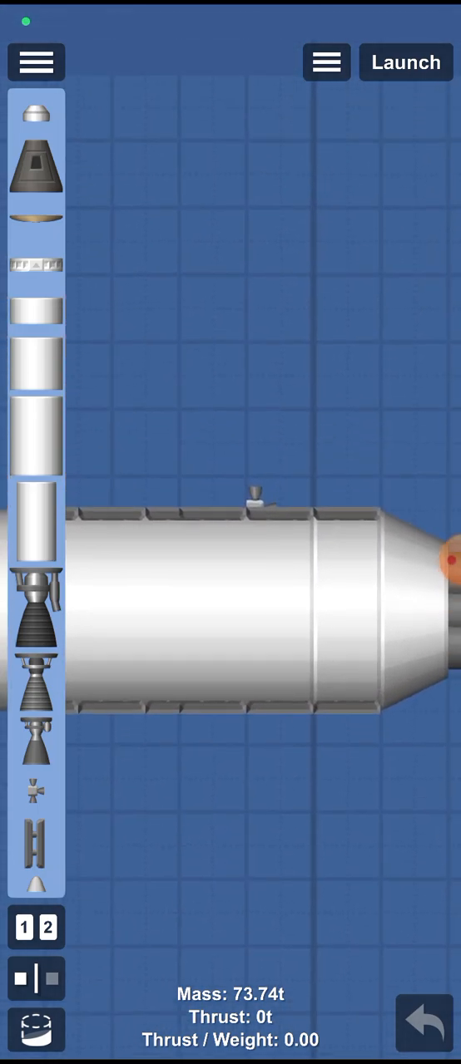
click(404, 62)
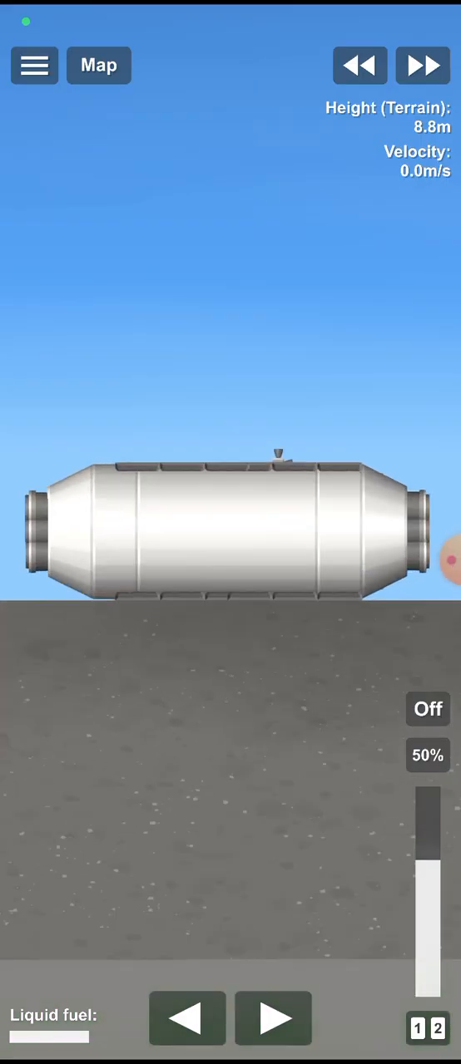
- Switch RCS on, lift the capsule slightly with the up thrusters, then return to the builder
click(228, 530)
click(230, 956)
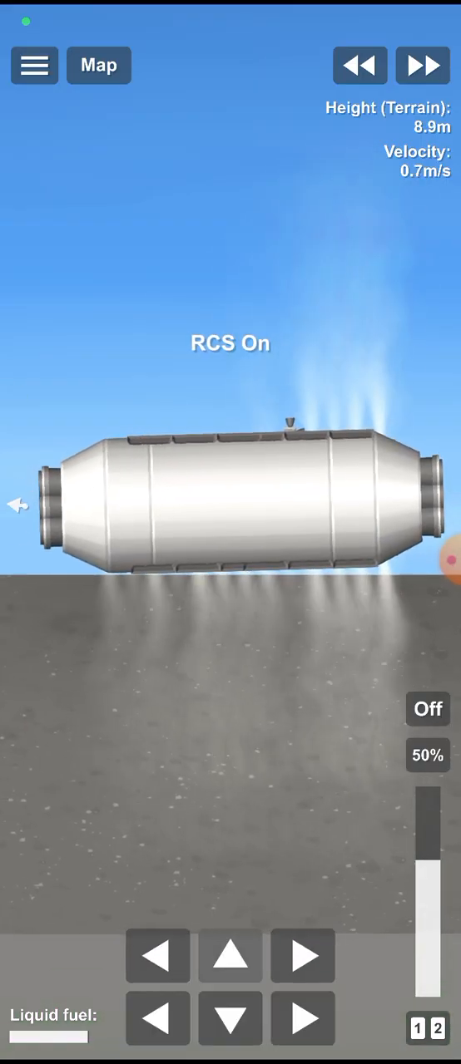
click(303, 957)
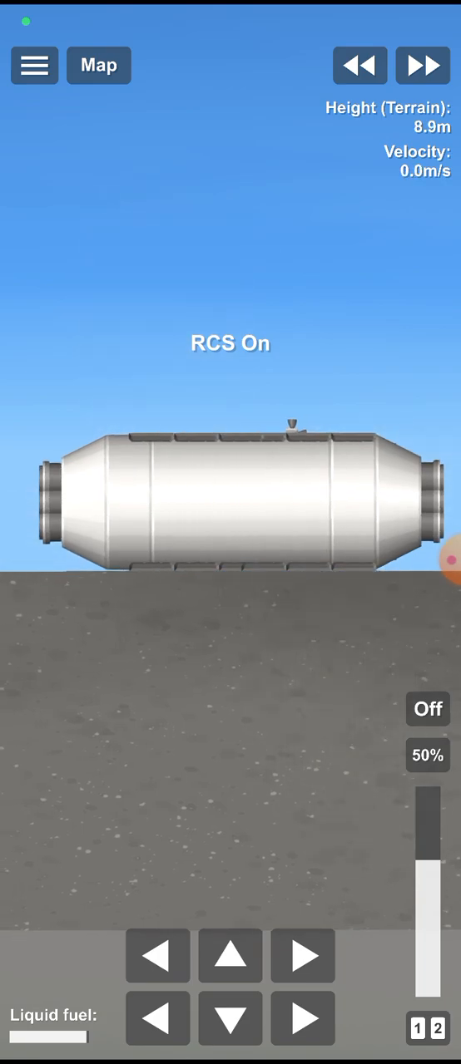
click(230, 956)
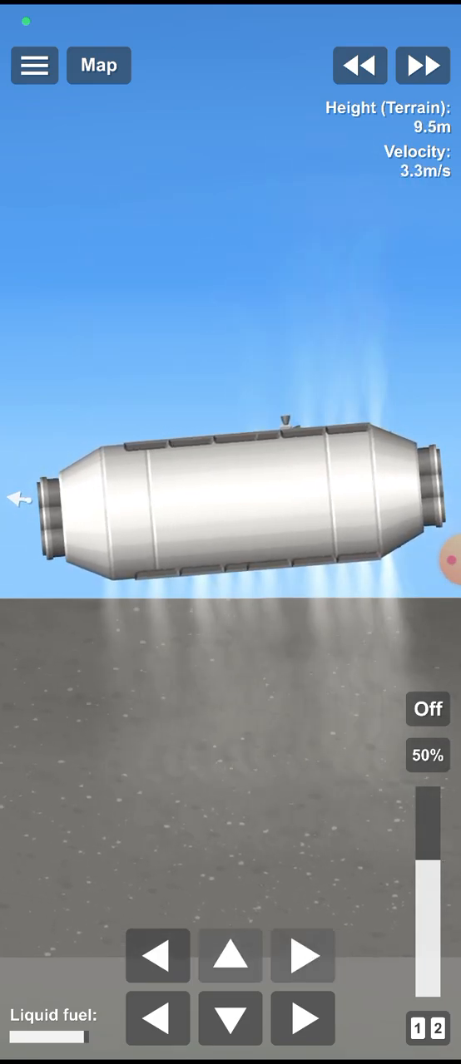
click(231, 957)
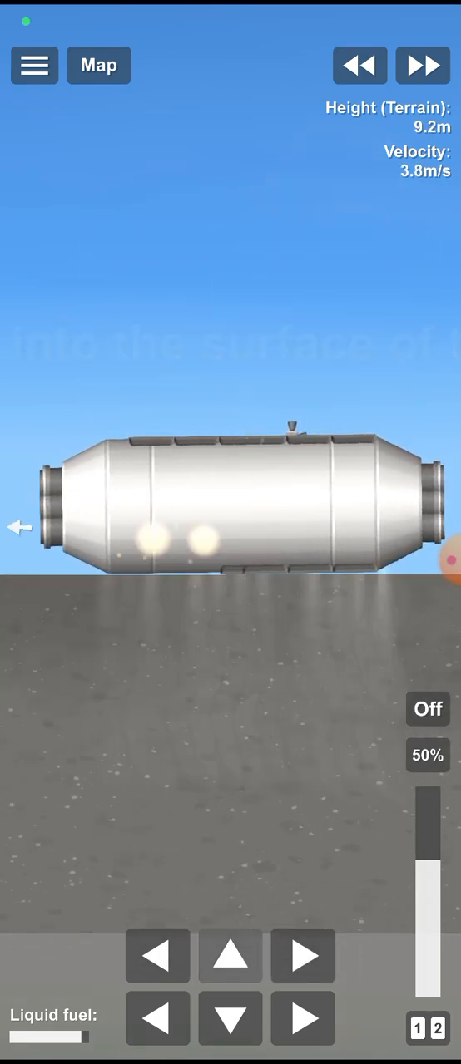
click(34, 65)
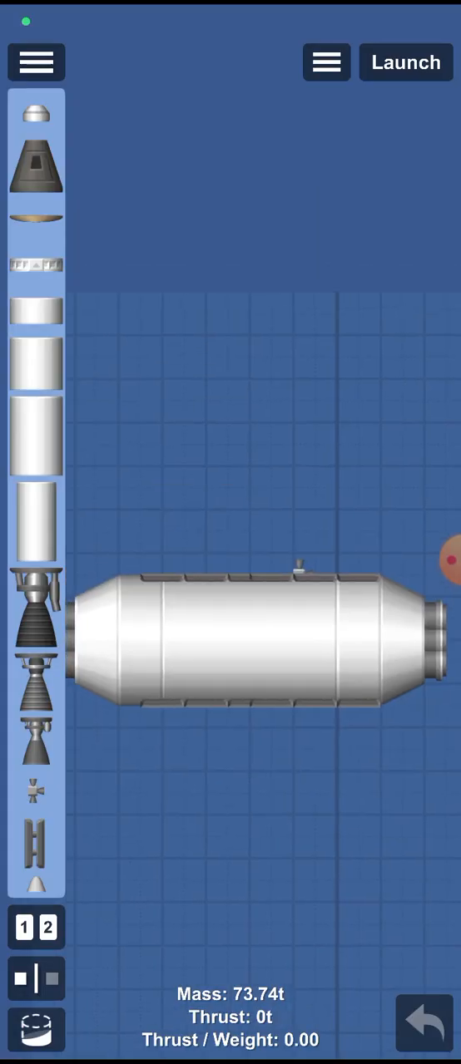
- Pull a tank section out and box-select the lower truss parts, dropping the leftmost ones
drag(216, 538, 218, 844)
drag(249, 748, 295, 698)
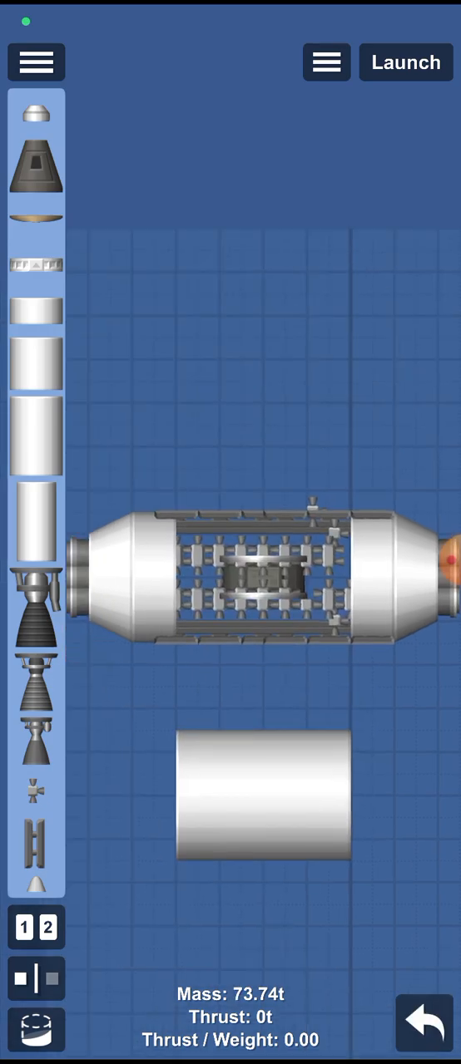
drag(93, 715, 385, 583)
scroll(249, 582, up, 3)
click(425, 695)
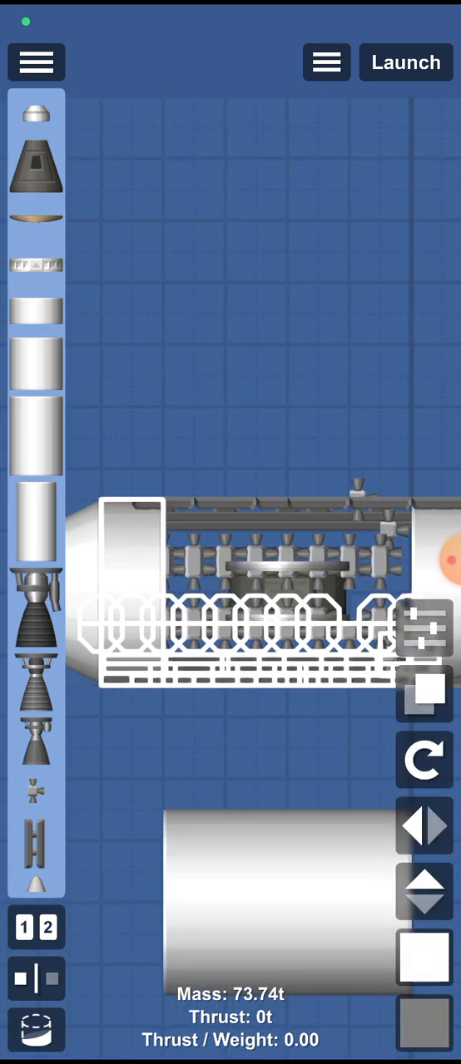
click(133, 665)
click(208, 669)
click(424, 694)
click(249, 669)
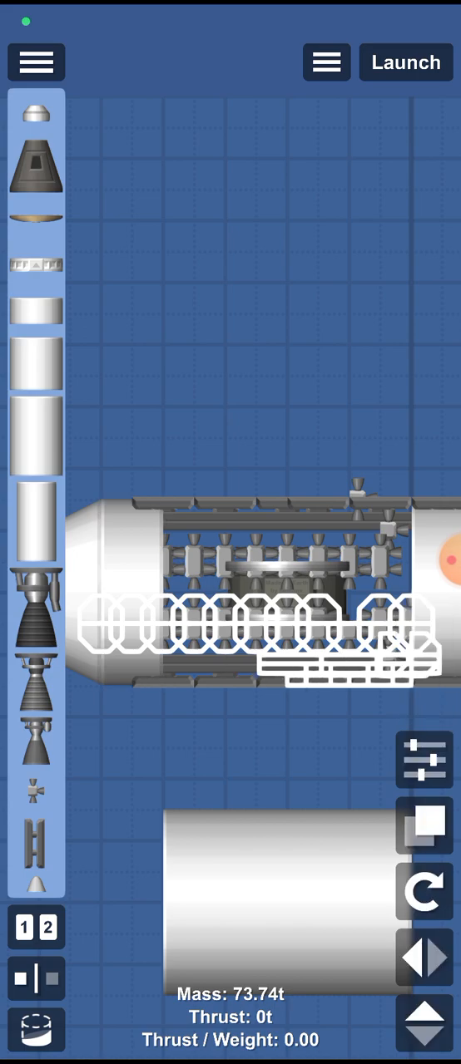
- Inspect individual interior parts along the tank toward the docking-port end
drag(249, 333, 150, 333)
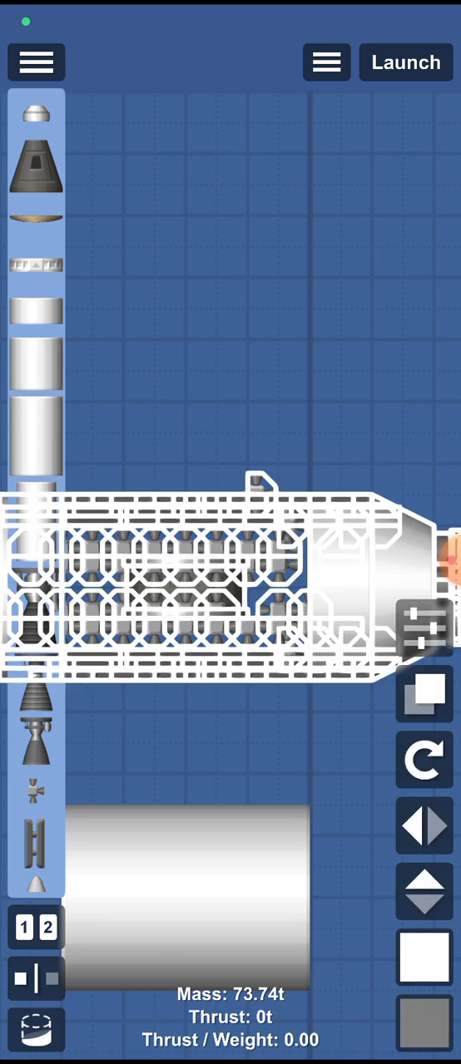
click(249, 332)
click(208, 649)
click(250, 332)
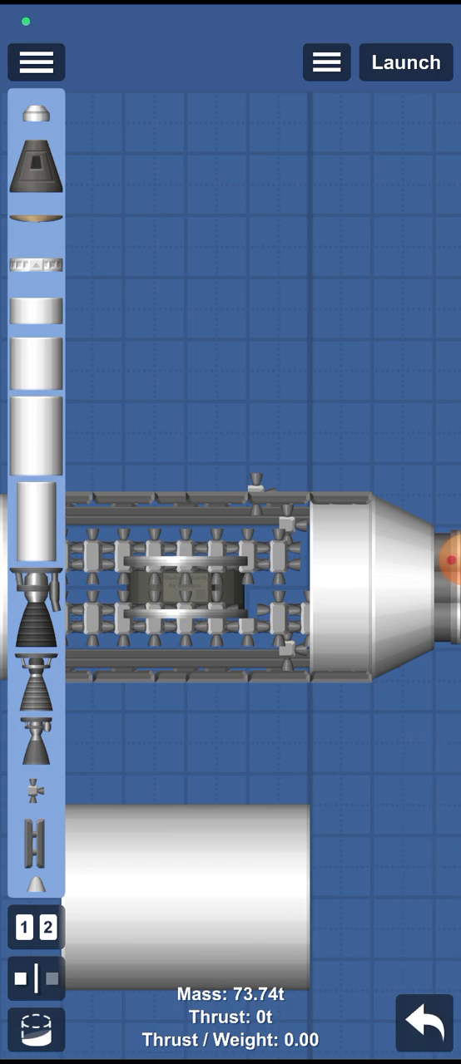
drag(208, 374, 307, 349)
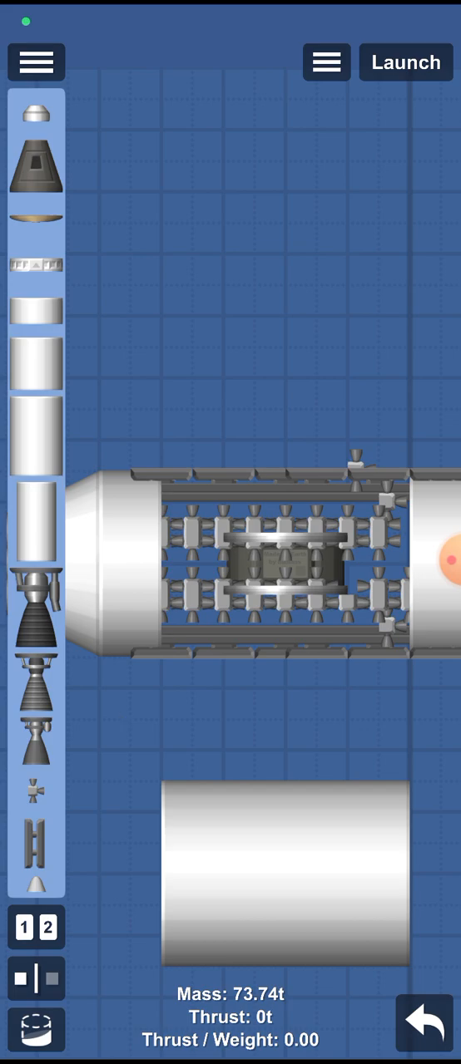
click(185, 613)
click(249, 333)
drag(250, 250, 341, 249)
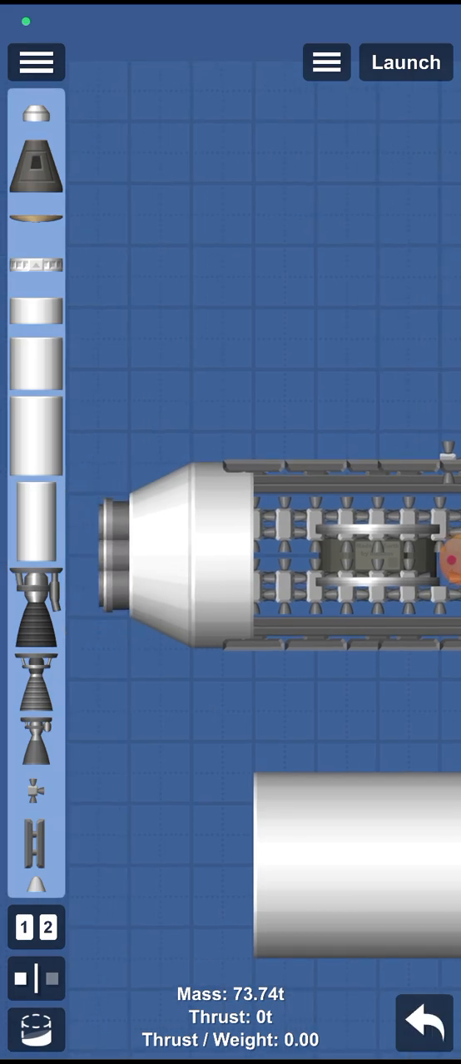
drag(250, 291, 310, 279)
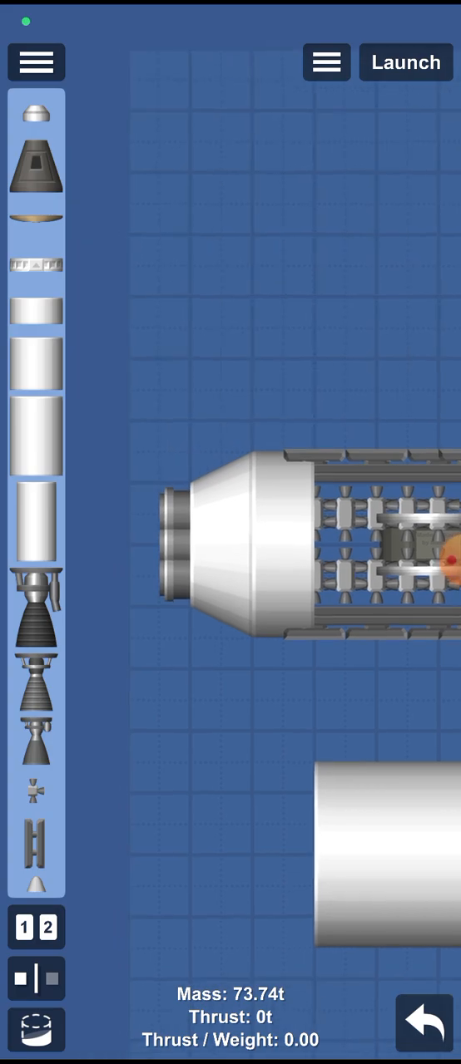
- Move the lattice truss pieces up inside the module, mirror them and rotate them back horizontal
drag(116, 496, 460, 603)
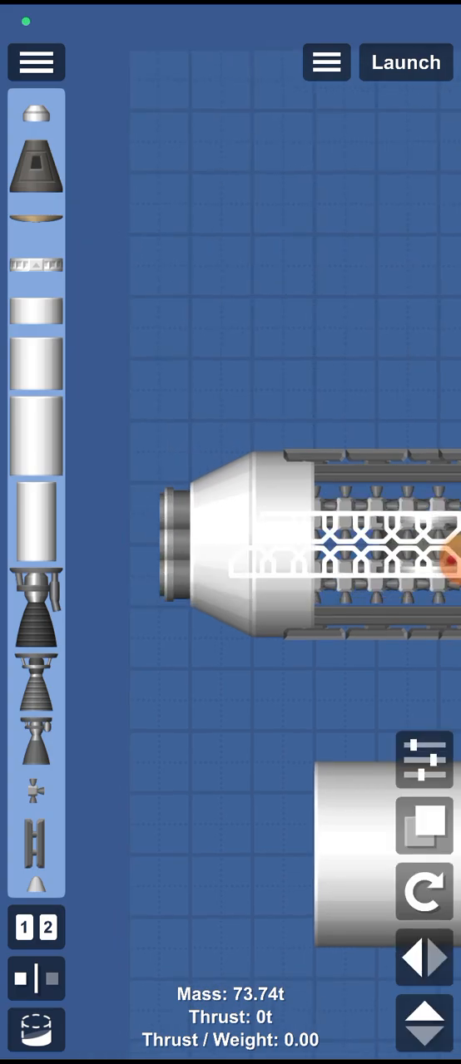
drag(249, 541, 149, 533)
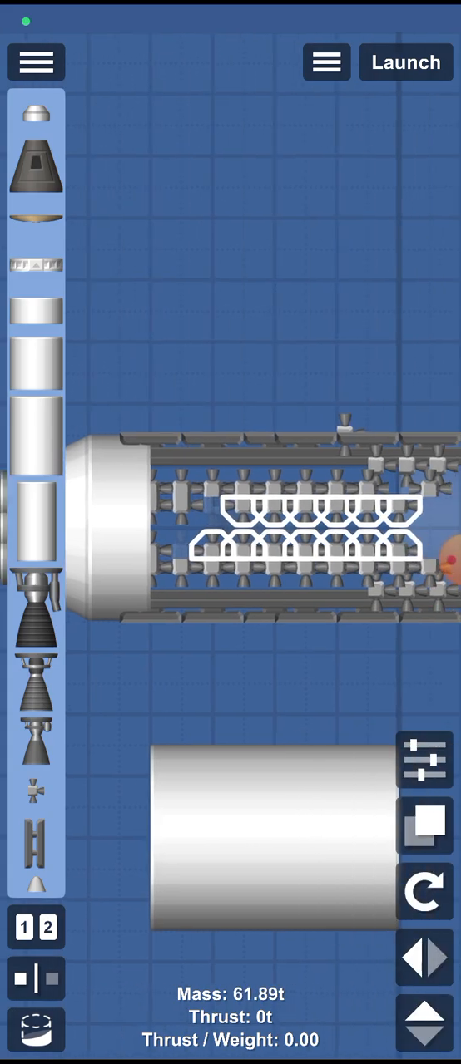
drag(299, 532, 274, 495)
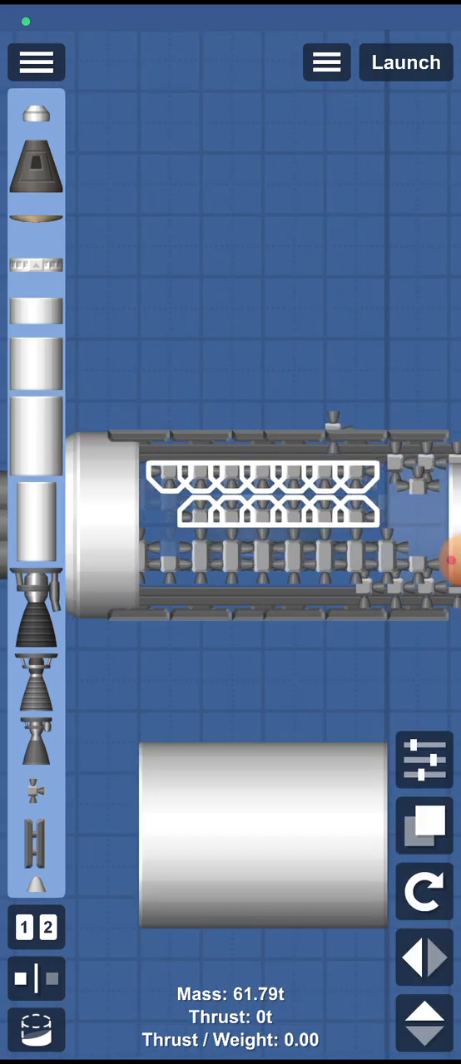
click(425, 957)
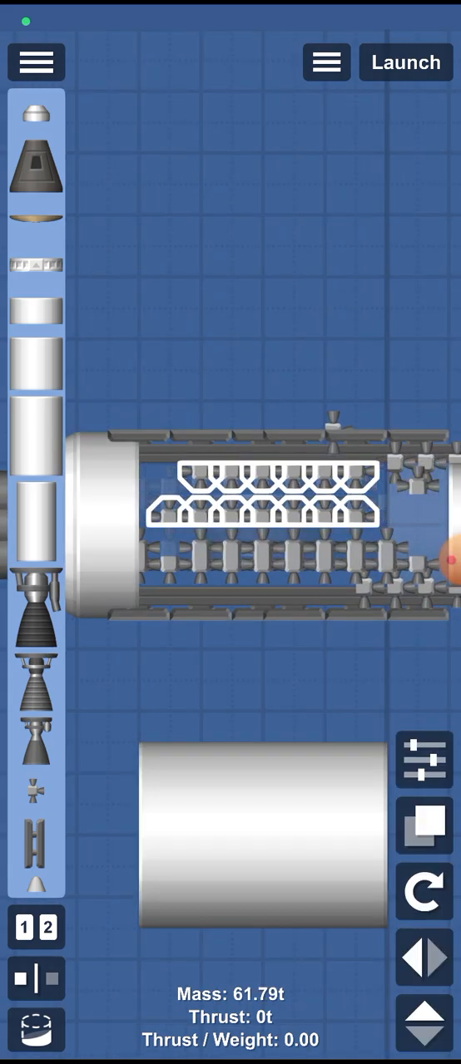
click(425, 890)
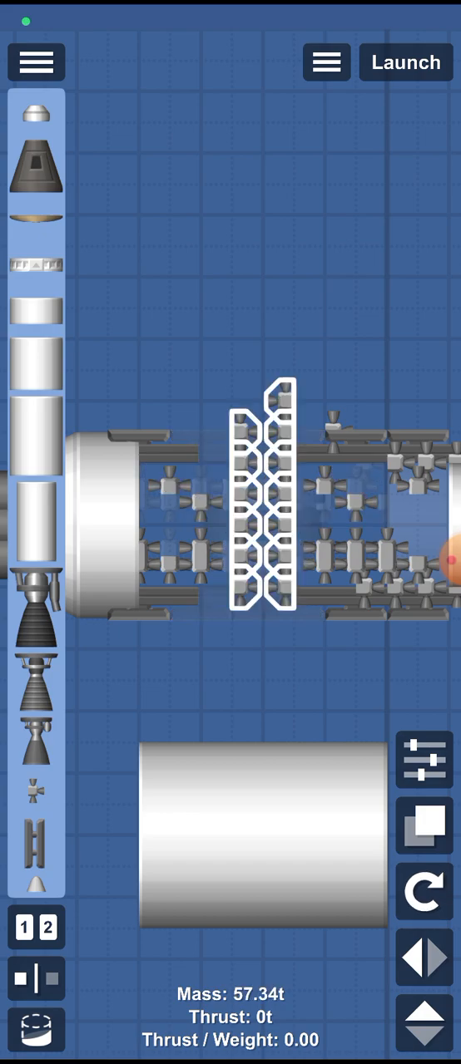
click(425, 890)
scroll(250, 532, down, 5)
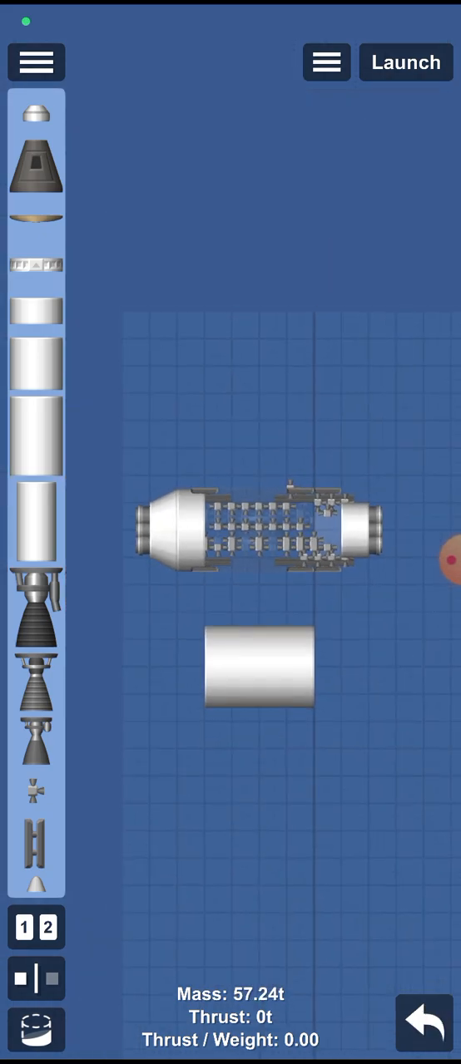
- Move the white tank up over the module to hide its thrusters and nudge the assembly vertically
drag(110, 426, 414, 640)
drag(259, 665, 258, 532)
scroll(274, 532, up, 1)
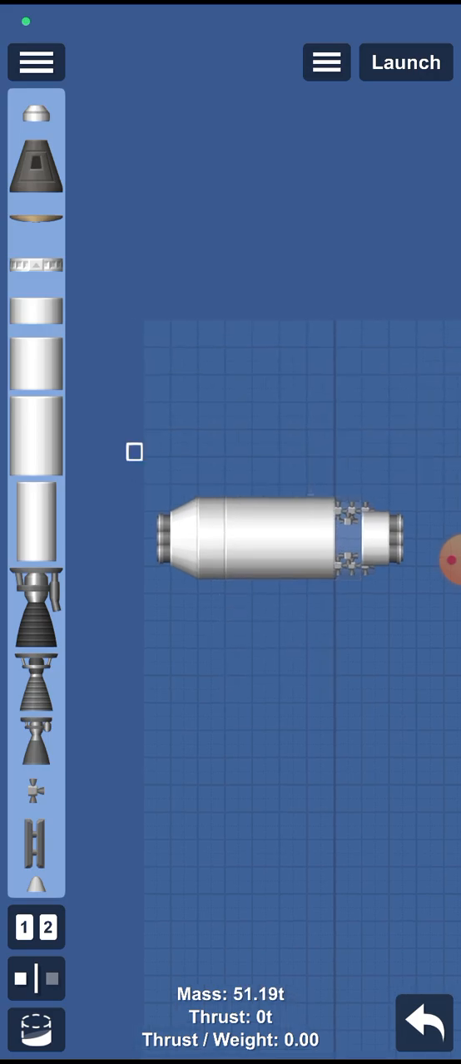
drag(134, 452, 442, 648)
drag(278, 533, 279, 549)
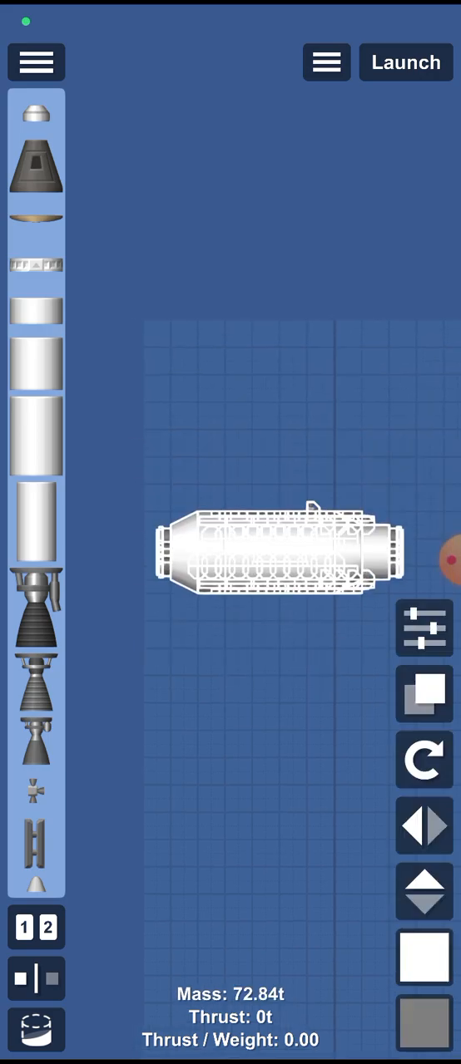
scroll(278, 549, up, 5)
click(249, 250)
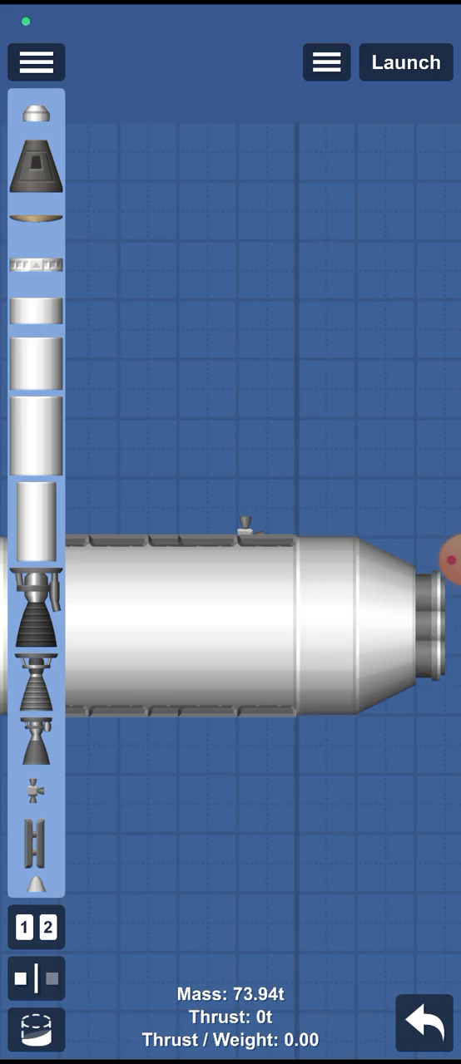
scroll(249, 582, down, 5)
drag(110, 496, 460, 773)
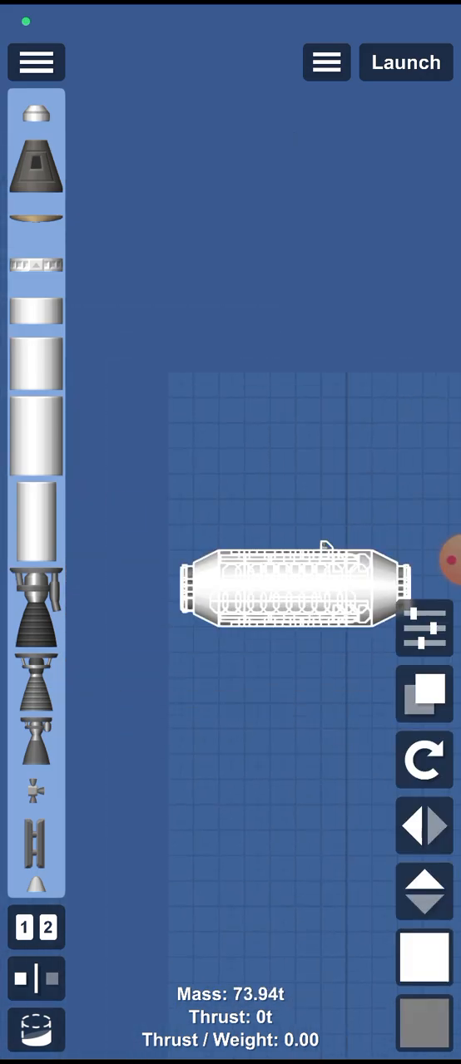
click(250, 249)
scroll(291, 583, up, 5)
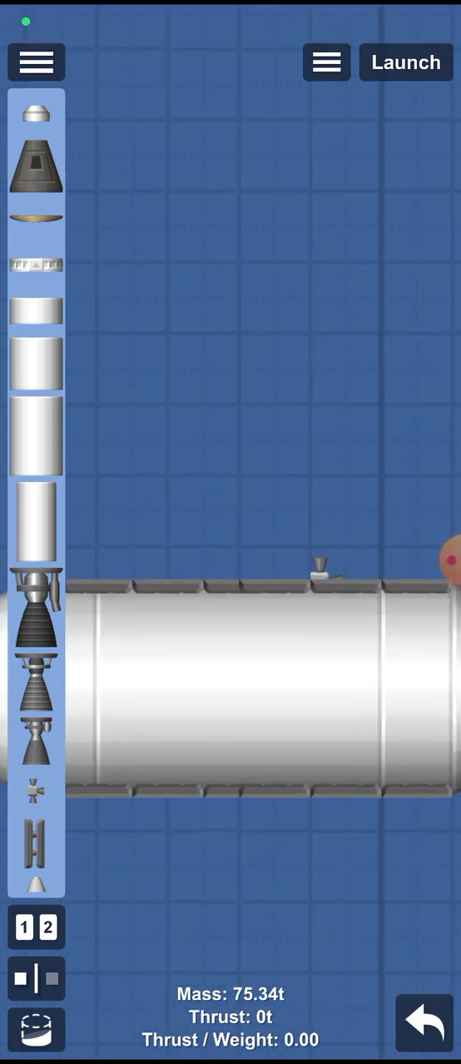
- Rotate the small top fitting, centre it on the tank, then shift the whole module upward
click(321, 570)
click(424, 825)
click(424, 892)
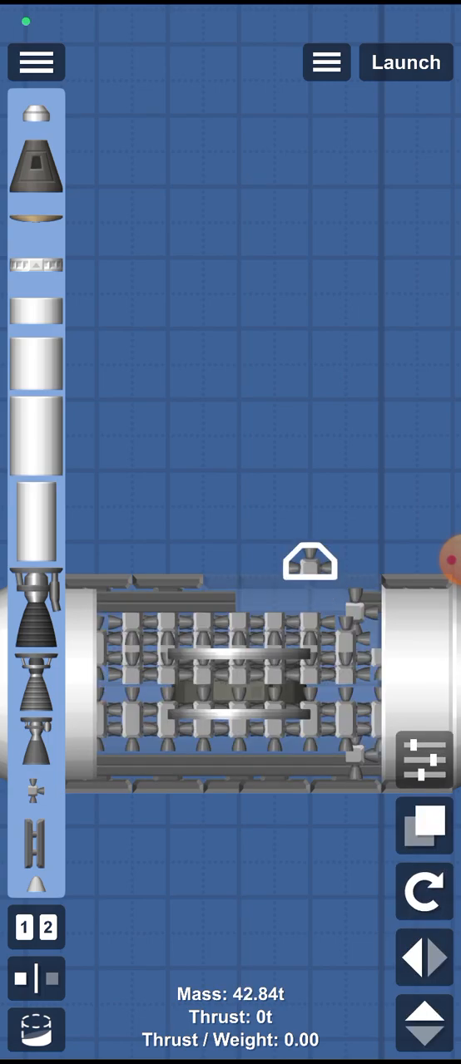
drag(306, 566, 238, 561)
scroll(249, 416, down, 5)
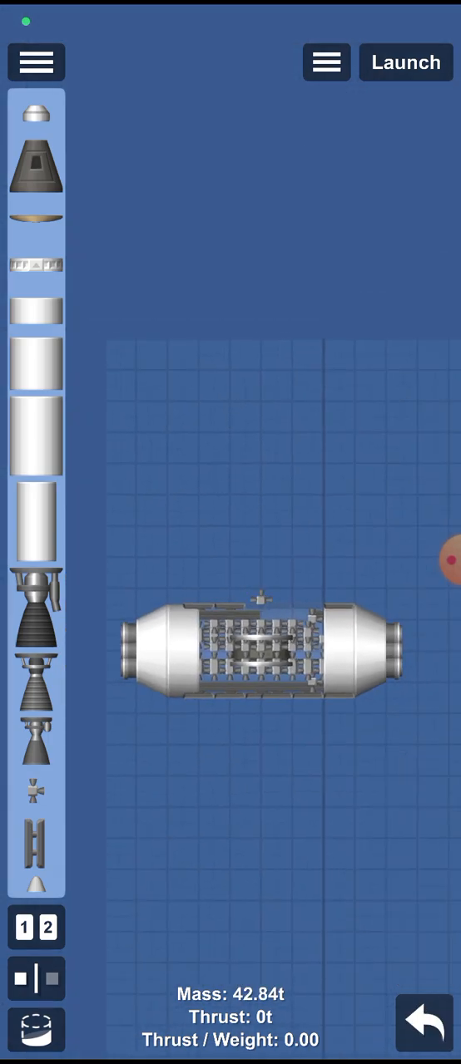
drag(113, 553, 449, 732)
drag(266, 648, 283, 607)
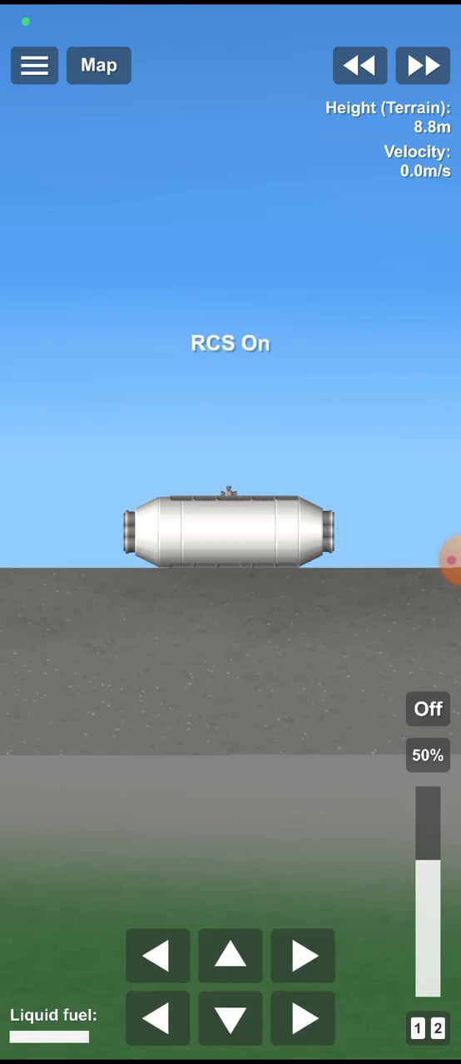
- Nudge the launched capsule upward with RCS, then revert the flight to launch after the crash
click(231, 957)
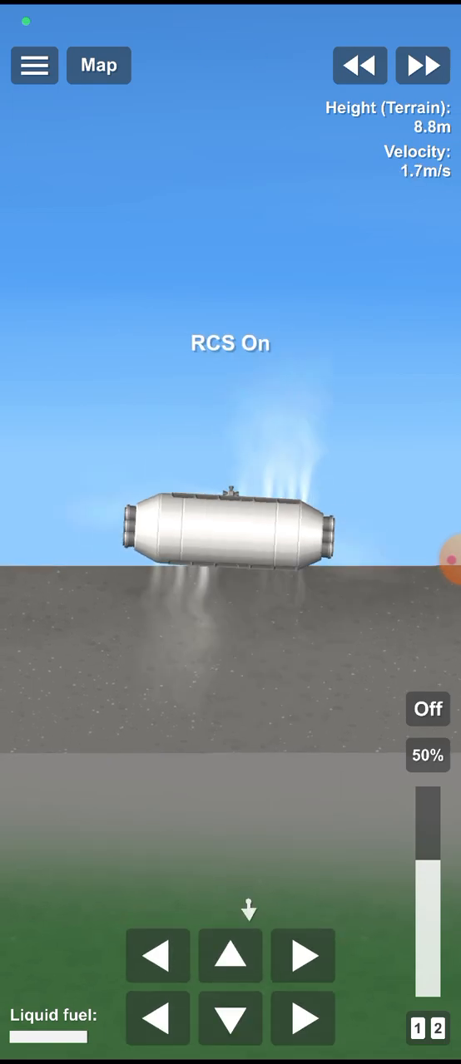
scroll(231, 532, down, 5)
scroll(230, 533, down, 10)
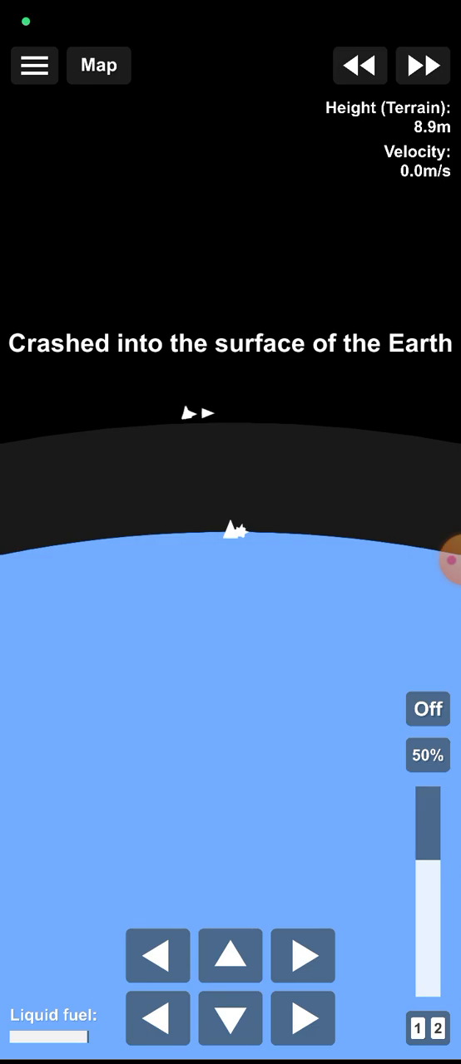
click(34, 65)
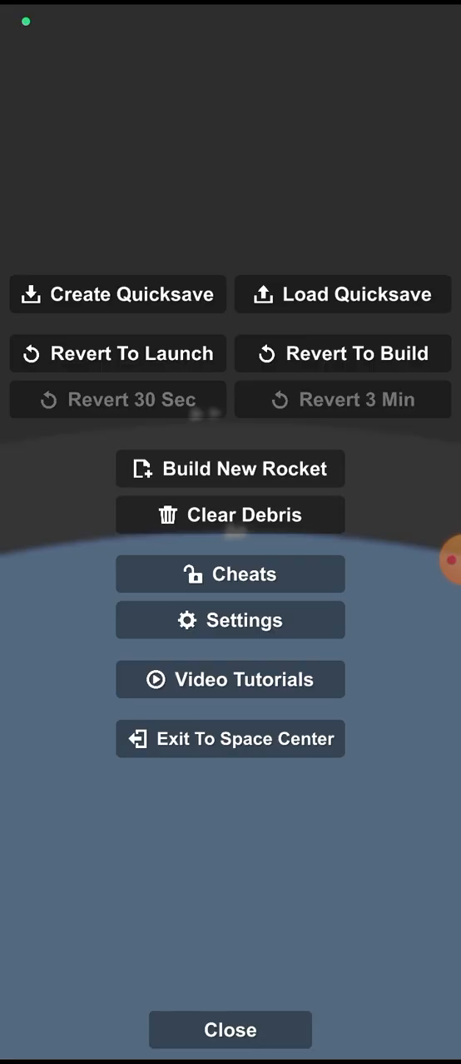
click(118, 354)
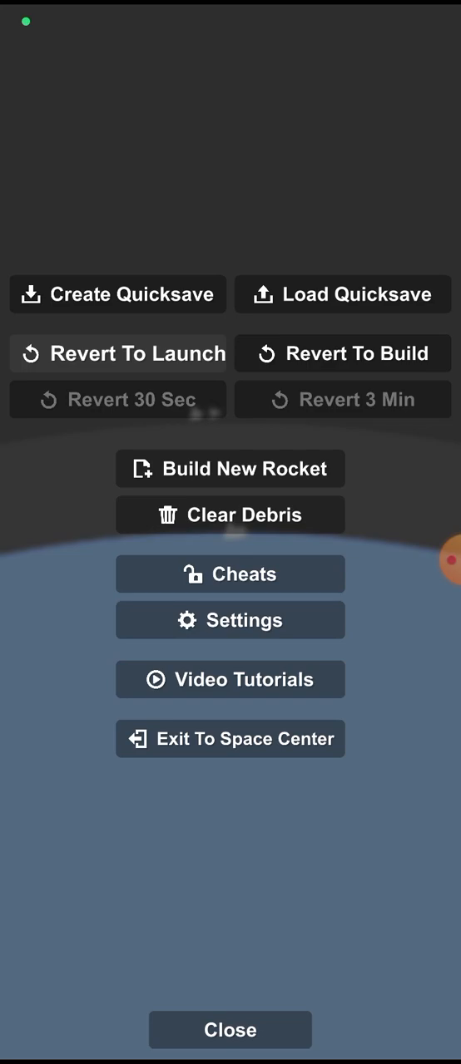
click(230, 1030)
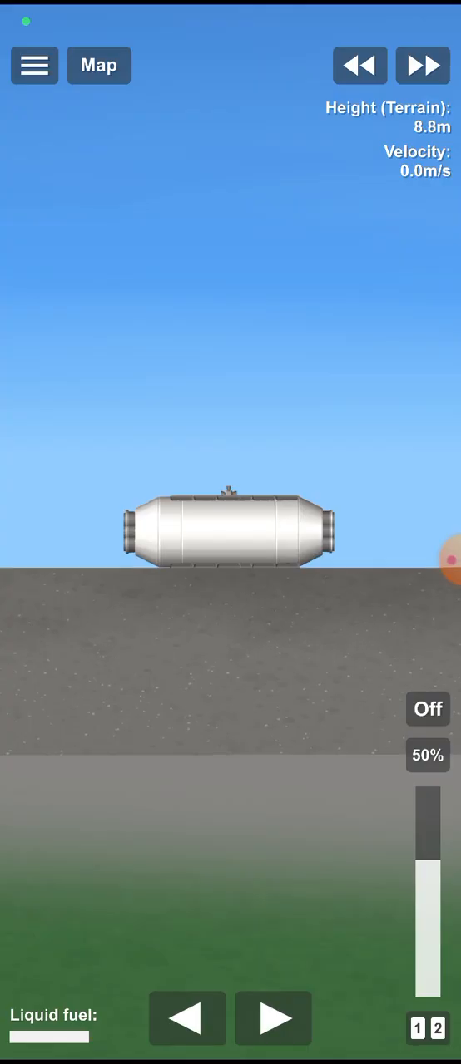
scroll(230, 533, up, 5)
- Hop the capsule with the RCS up thrusters, then switch RCS off
key(r)
key(Up)
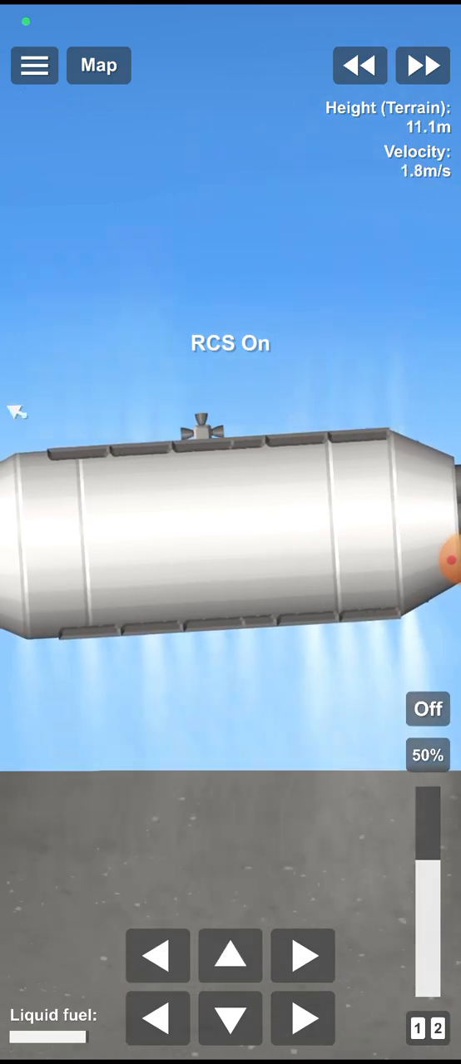
key(r)
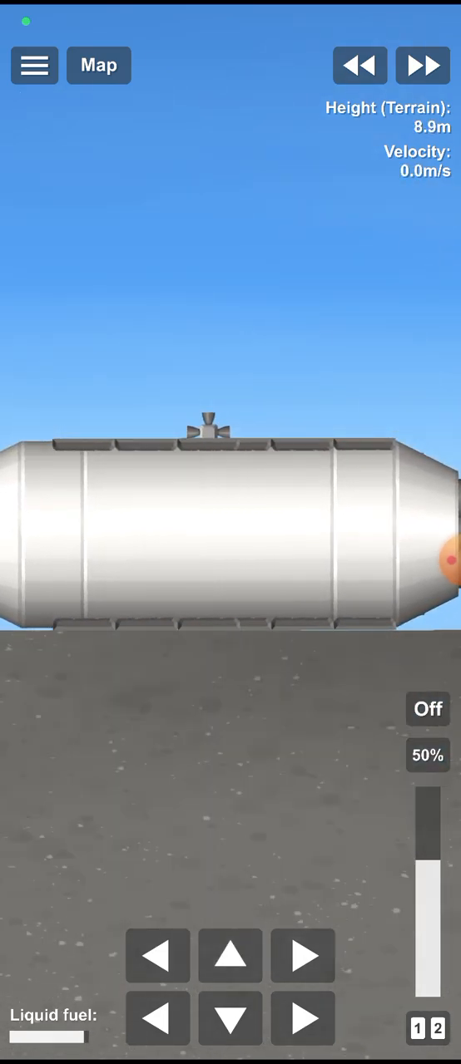
key(r)
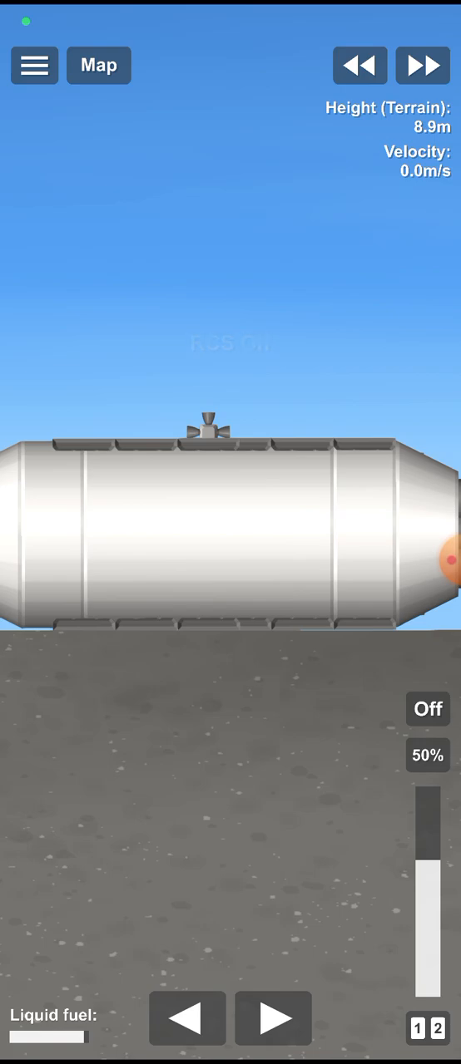
scroll(231, 582, down, 5)
scroll(231, 532, up, 3)
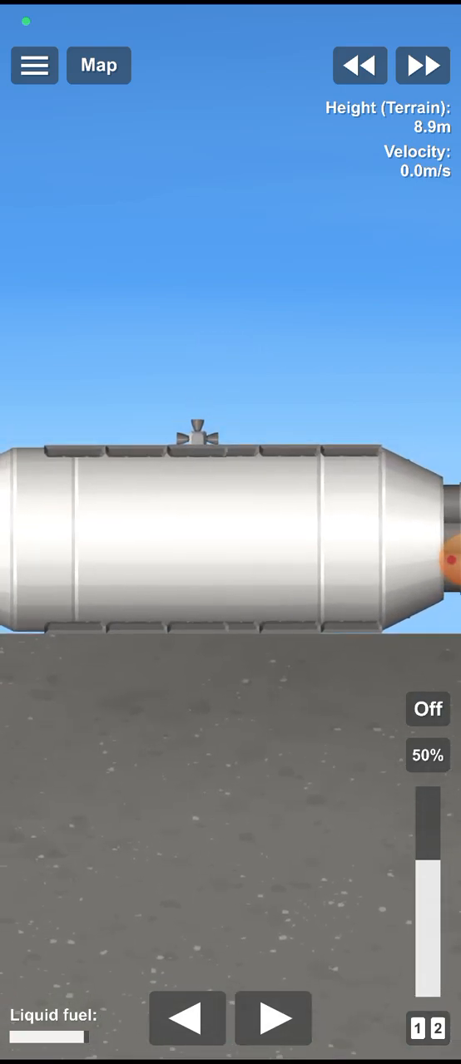
scroll(231, 532, down, 6)
scroll(230, 532, up, 3)
scroll(231, 532, up, 4)
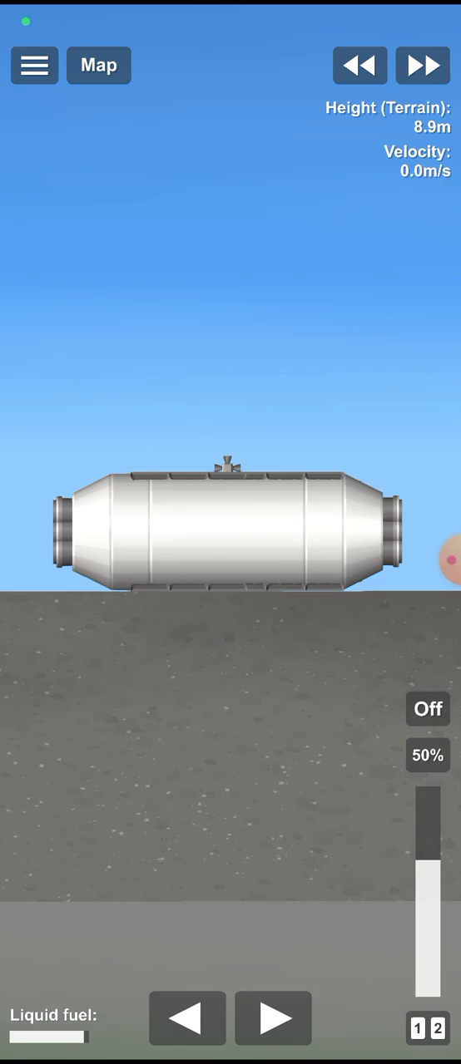
scroll(230, 532, up, 5)
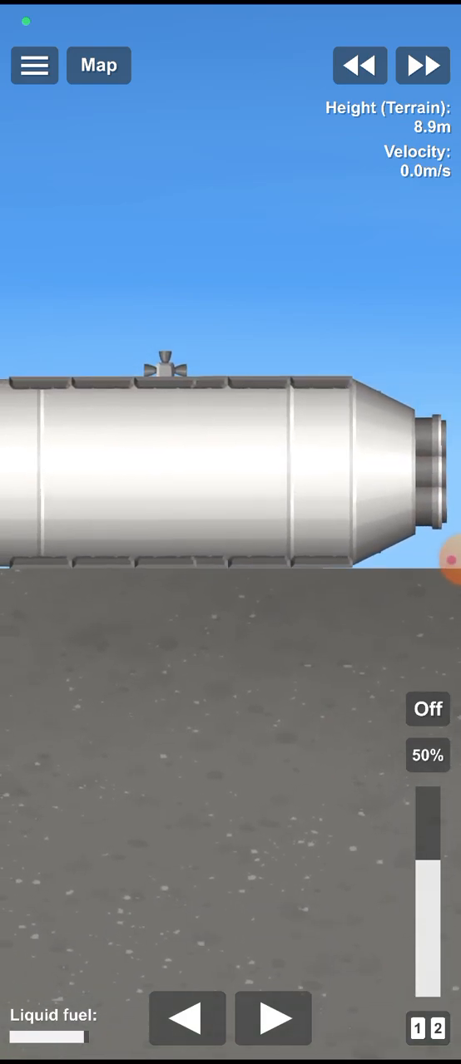
scroll(231, 532, down, 5)
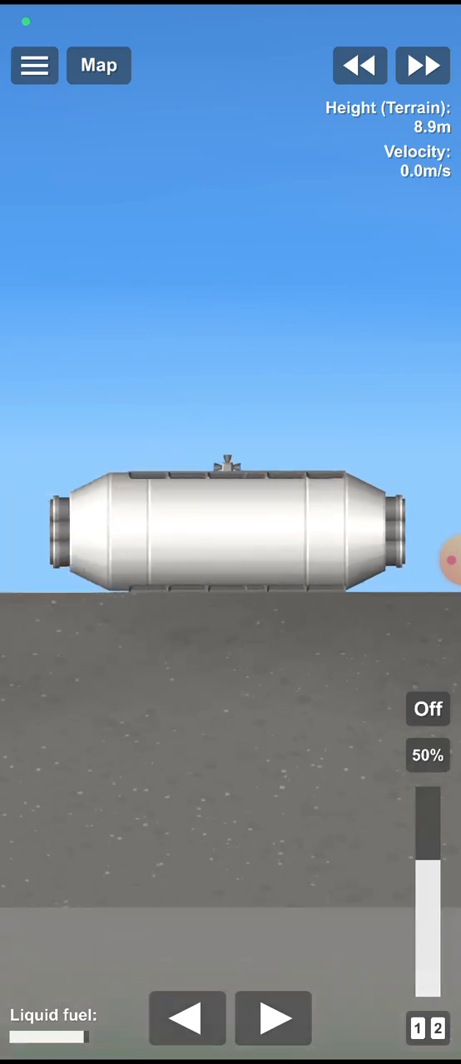
scroll(230, 532, up, 5)
scroll(230, 533, down, 5)
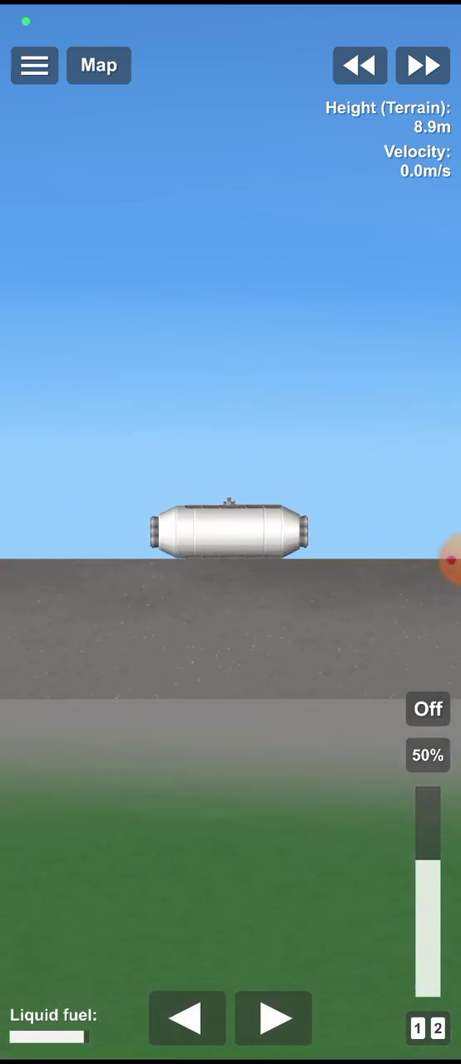
scroll(231, 532, down, 1)
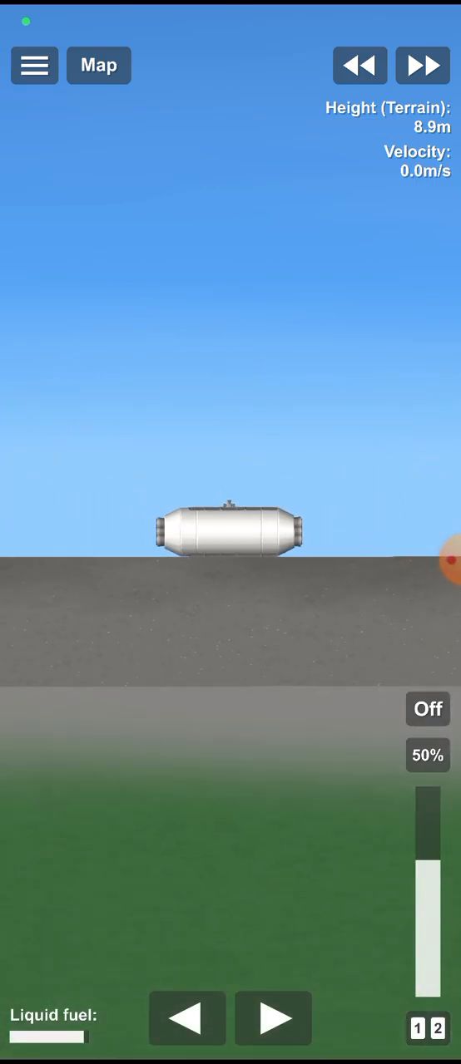
scroll(231, 532, up, 6)
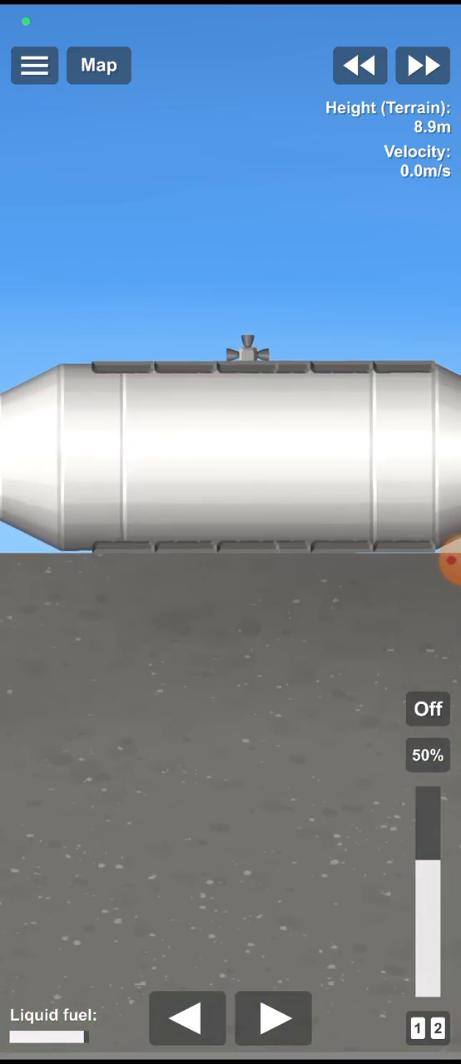
- Switch RCS back on and thrust the capsule sideways along the pad under fast-forward
key(r)
scroll(230, 532, down, 6)
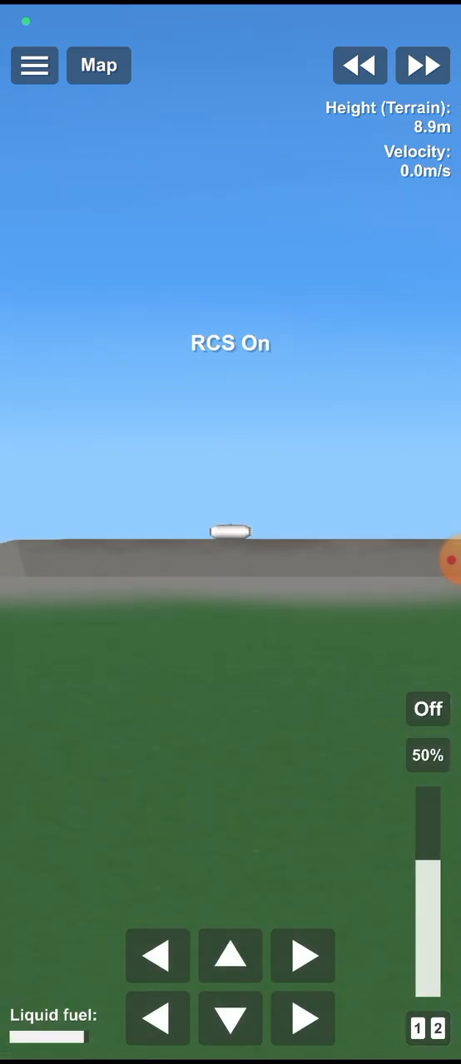
scroll(231, 532, up, 4)
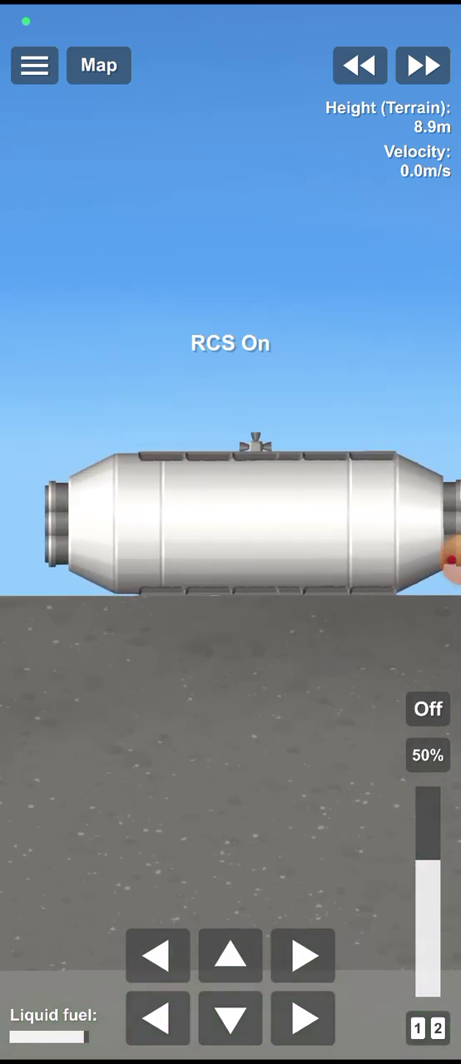
click(303, 1018)
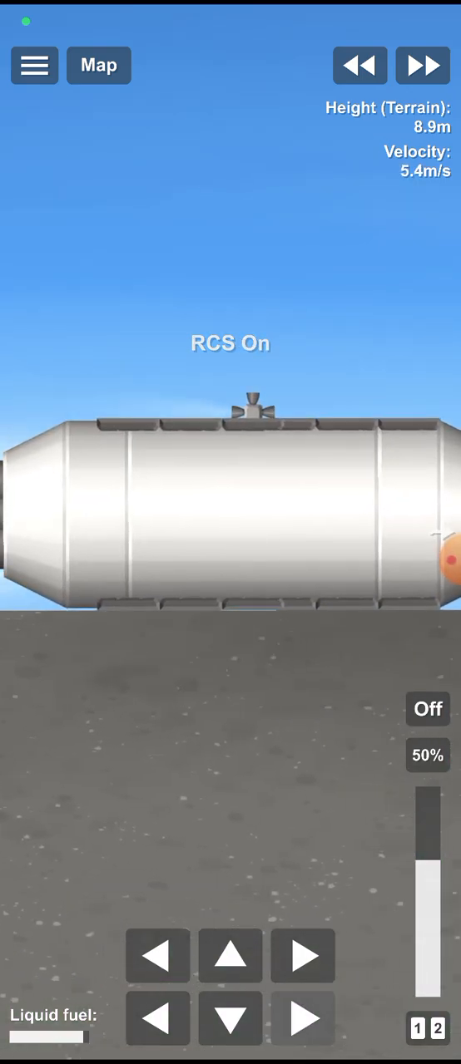
click(423, 65)
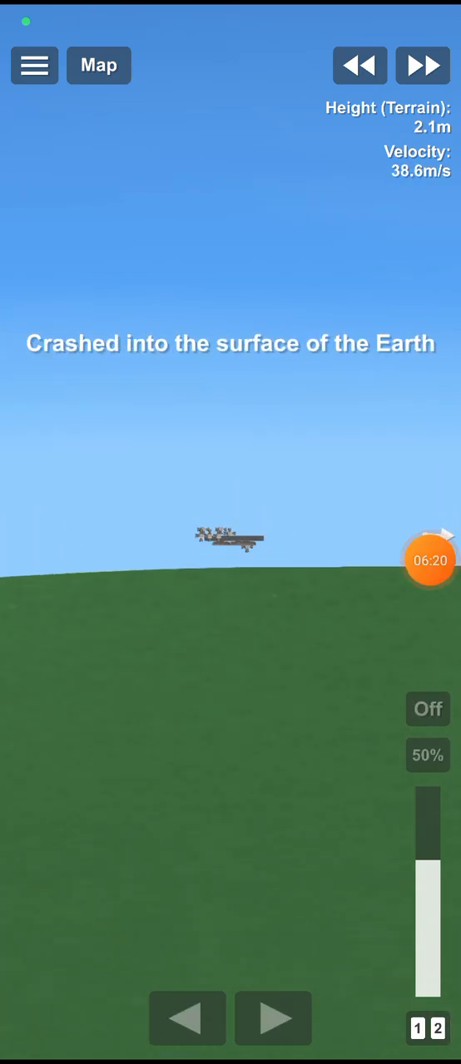
- Let the capsule crash into the ground until the failure report with revert choices appears
click(430, 560)
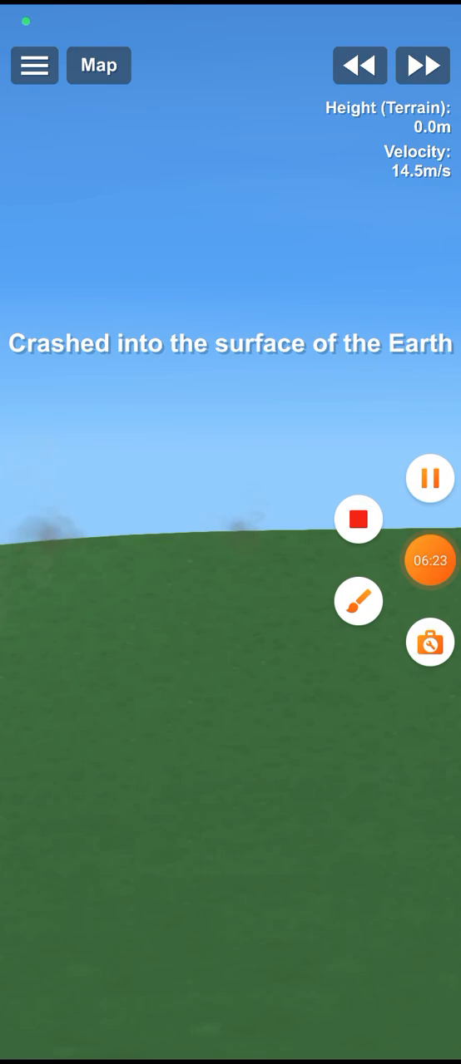
click(429, 560)
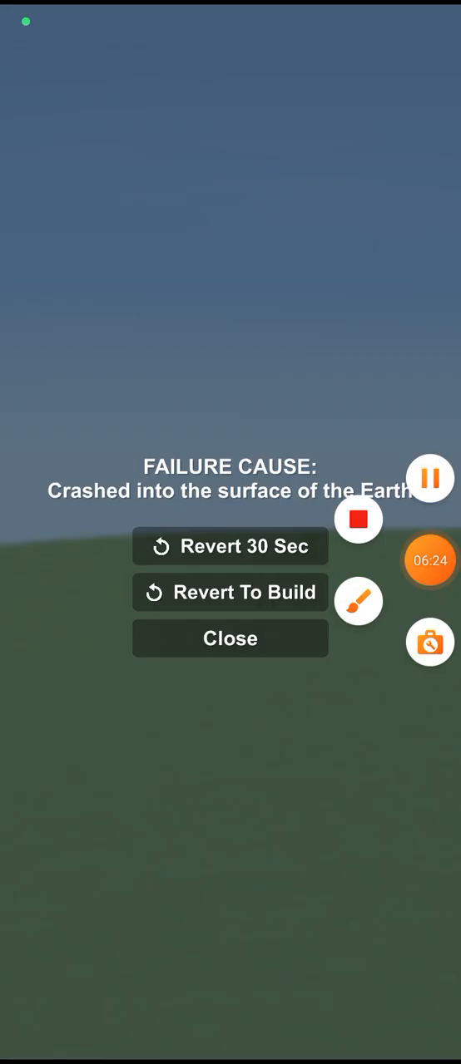
click(430, 560)
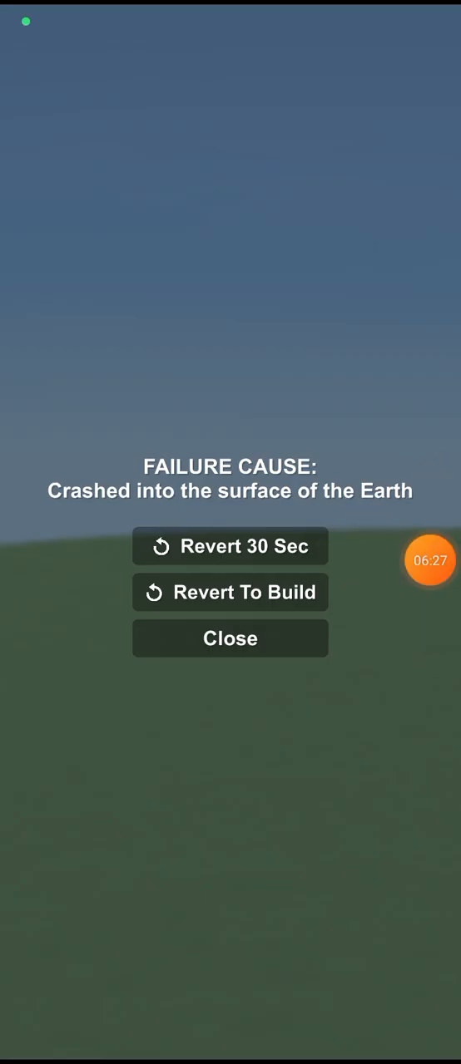